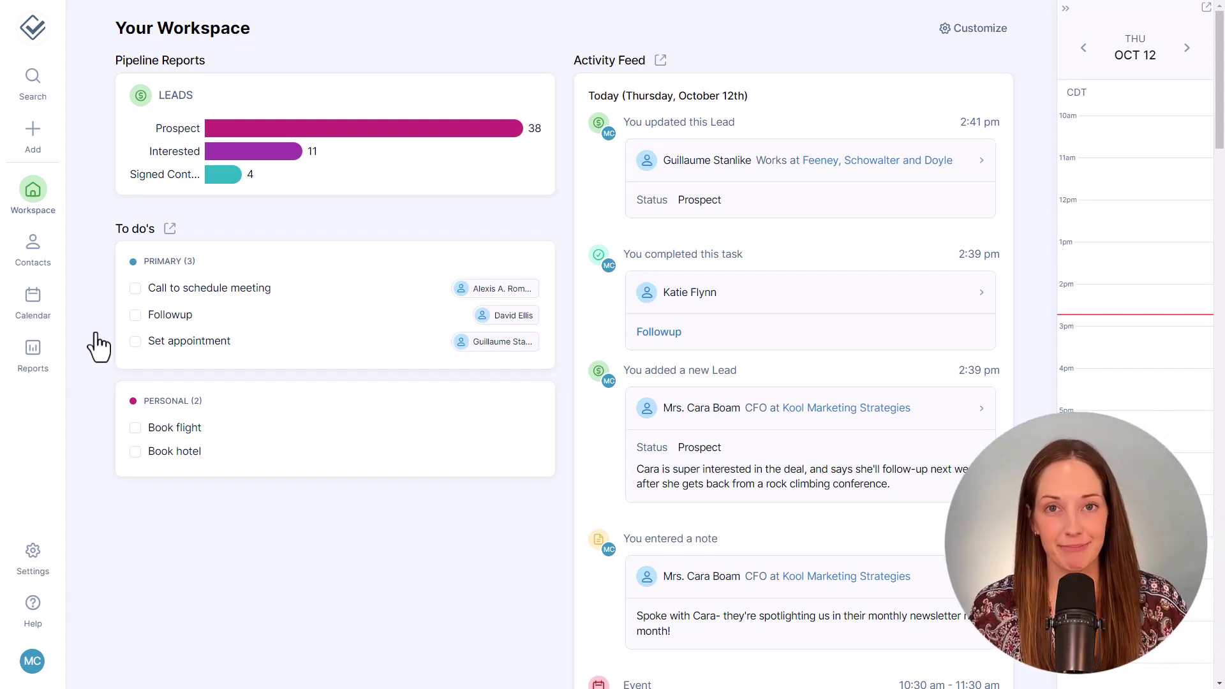
# Open the contacts list, abandon a zip code filter, and open the Leads pipeline report
pyautogui.click(38, 351)
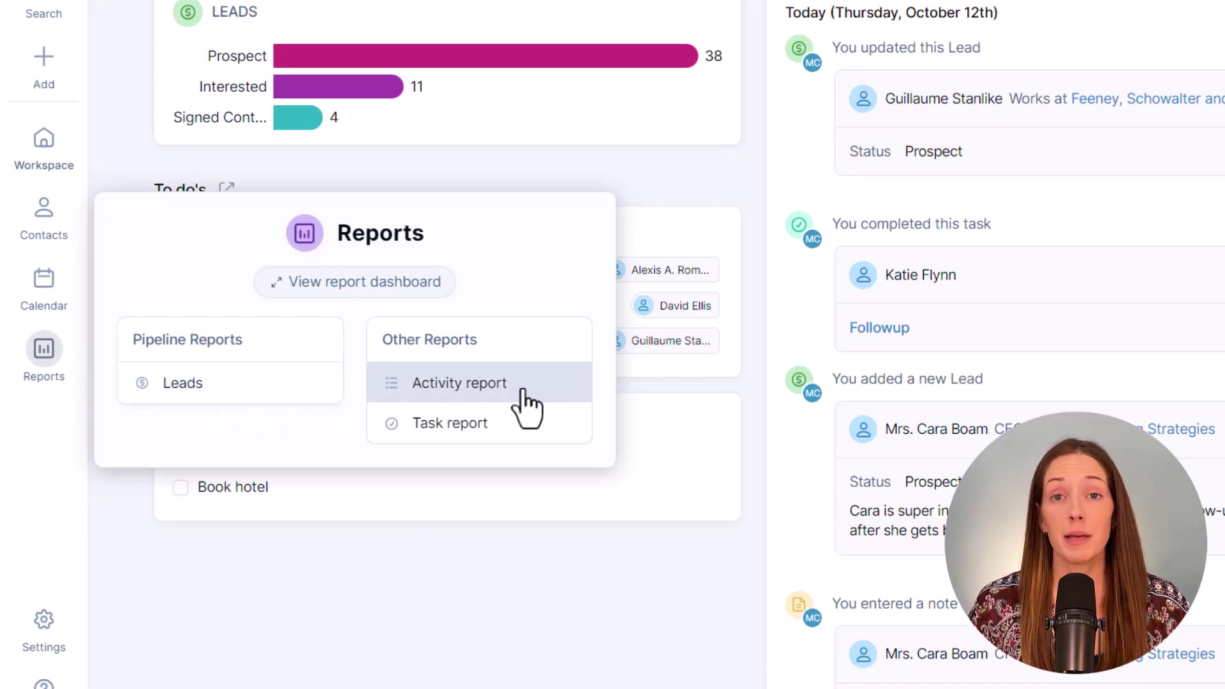
pyautogui.click(43, 220)
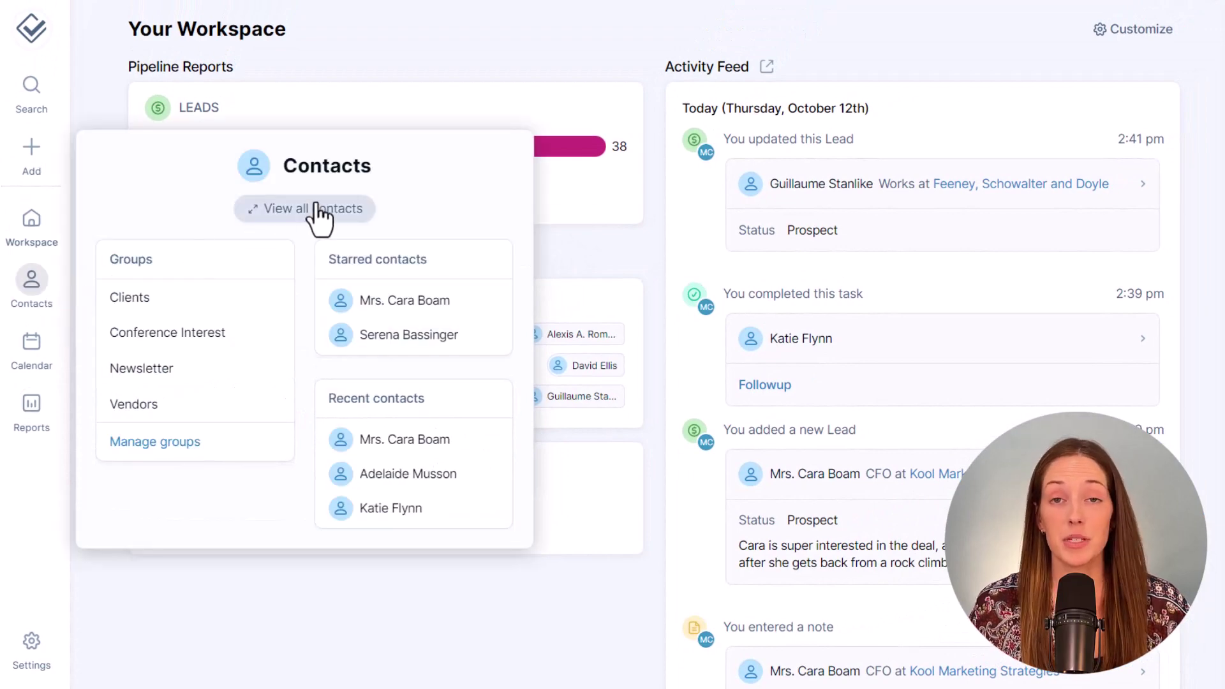
pyautogui.click(317, 211)
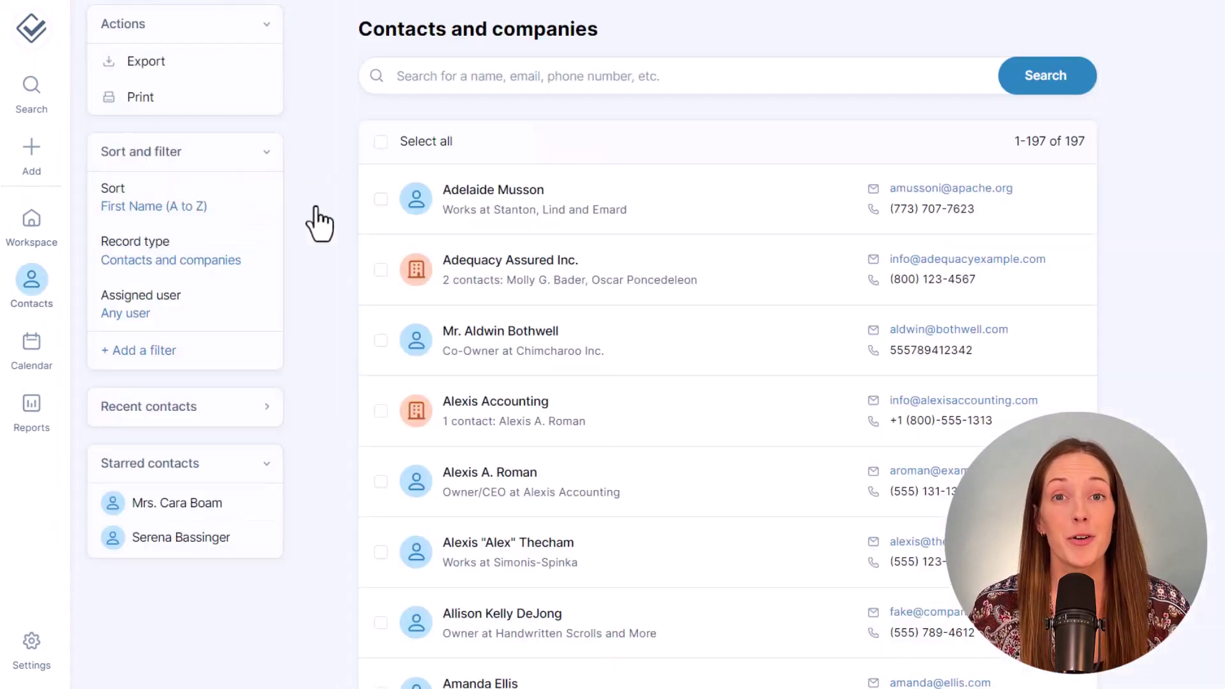
pyautogui.click(176, 368)
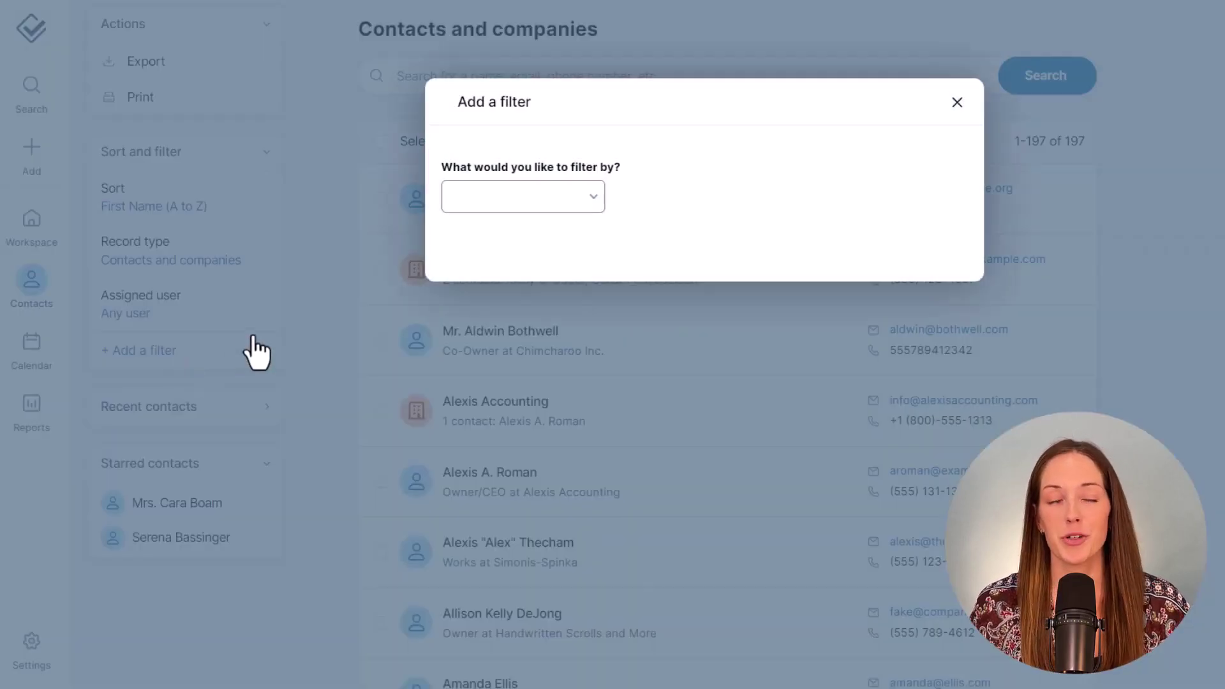
pyautogui.click(582, 203)
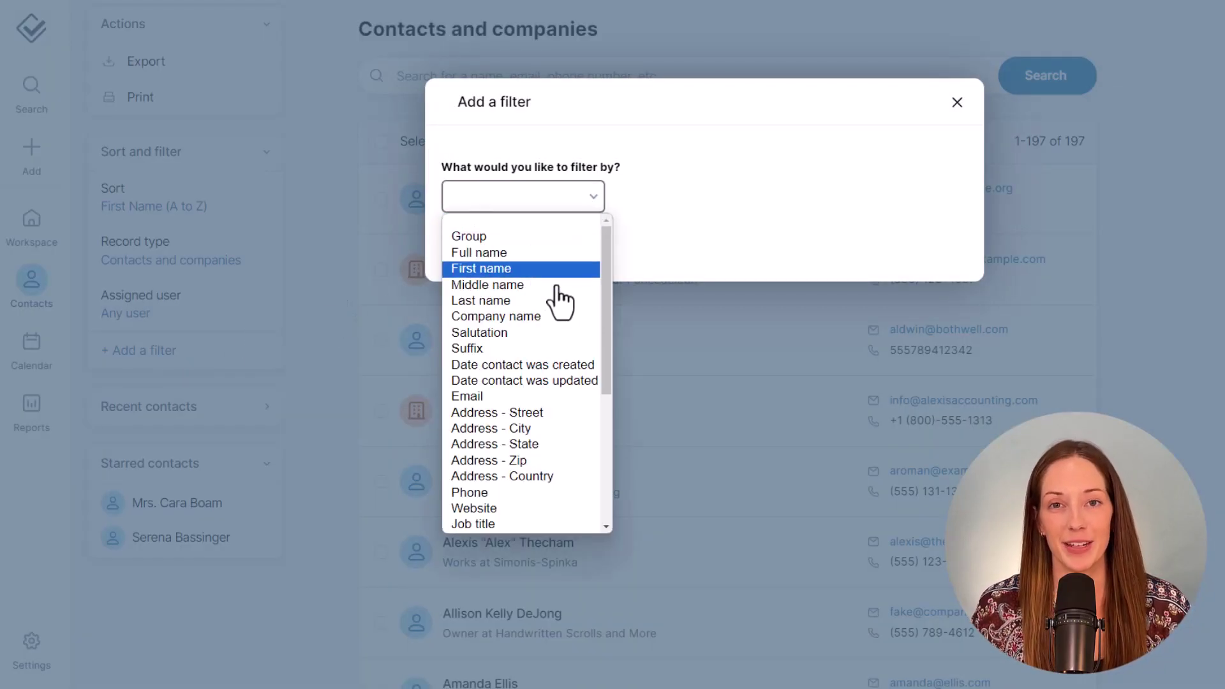
pyautogui.click(539, 461)
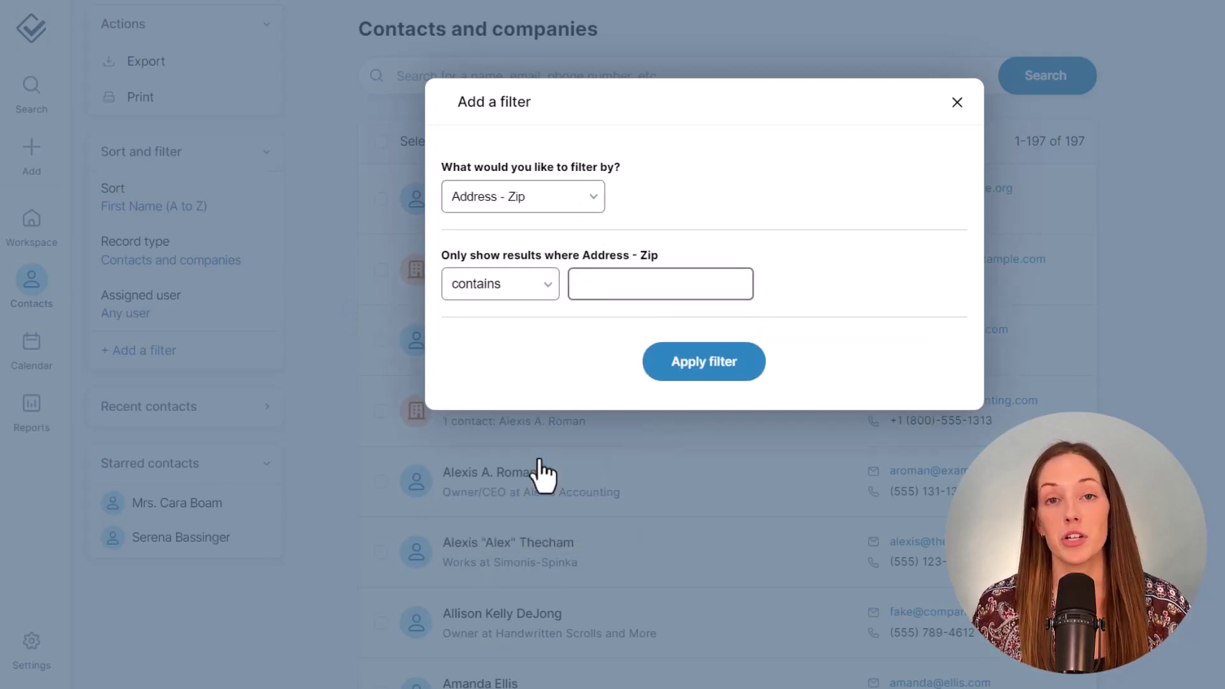
pyautogui.click(345, 399)
pyautogui.moveTo(36, 434)
pyautogui.click(194, 444)
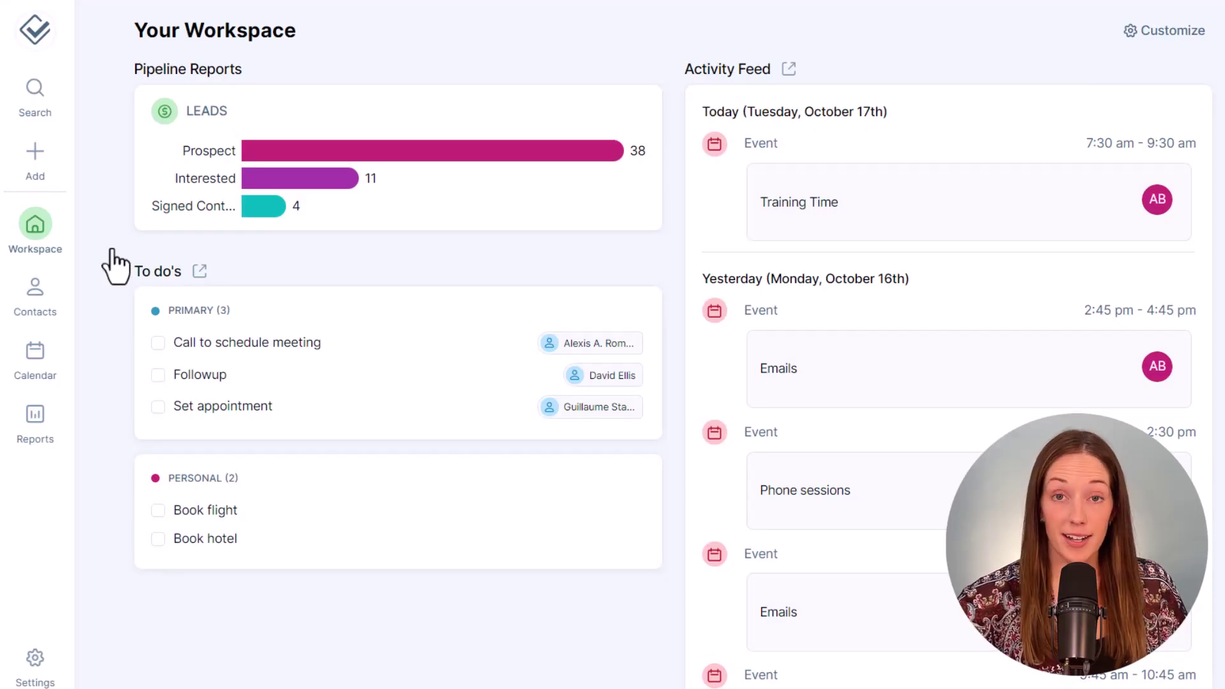
# Return to the full contacts and companies list and apply an Address - Zip filter for 63104
pyautogui.click(37, 293)
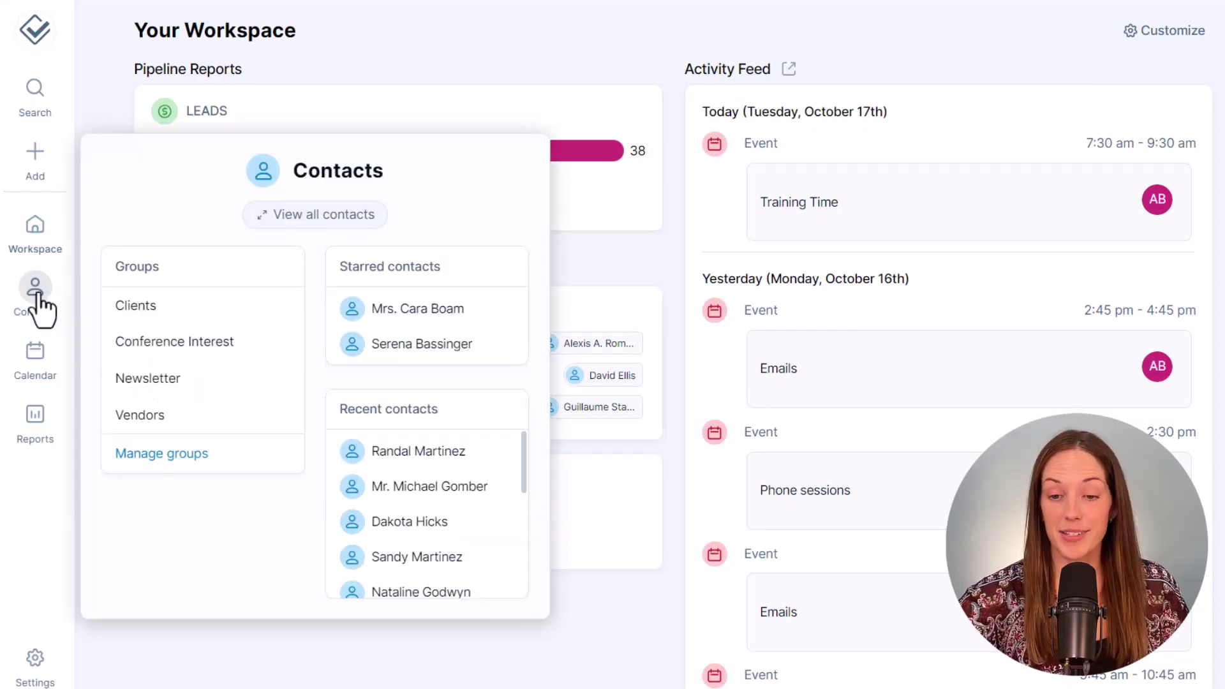
pyautogui.click(326, 217)
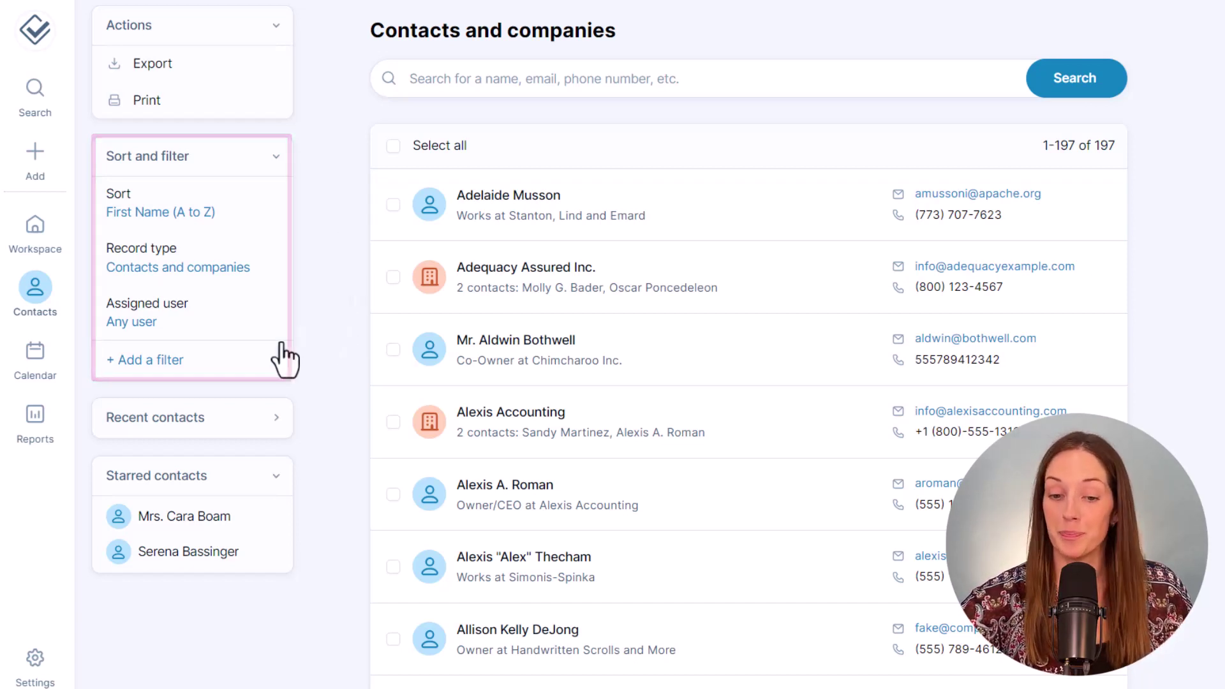
pyautogui.click(170, 367)
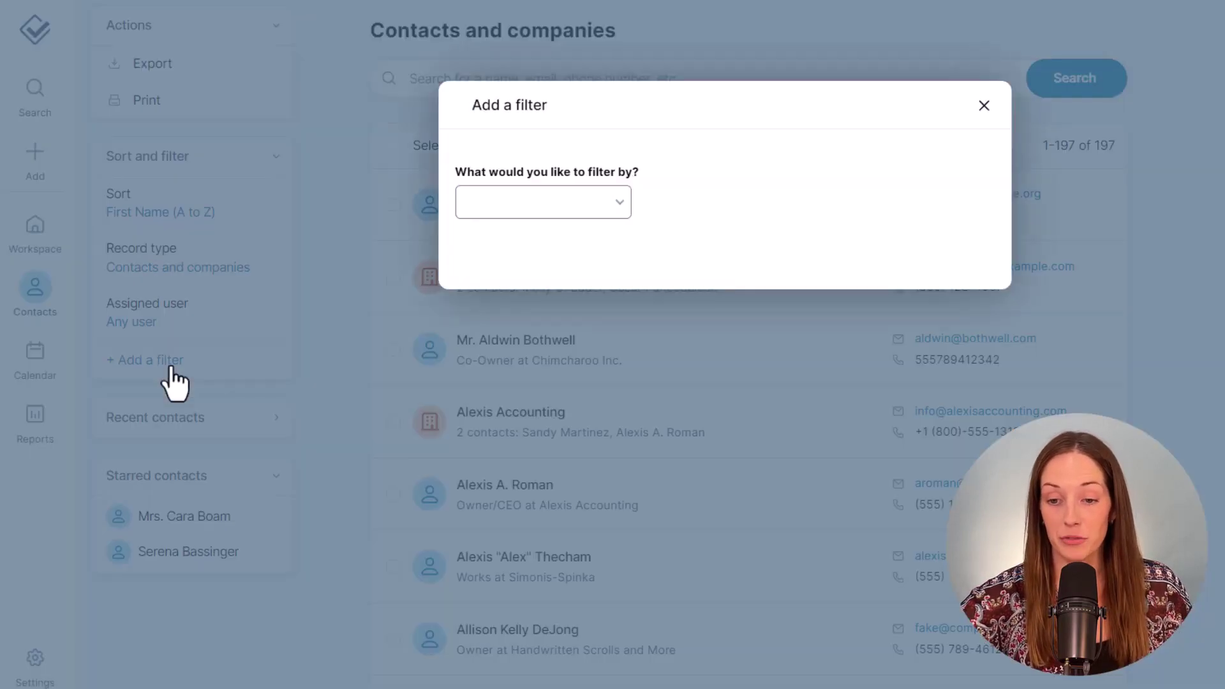
pyautogui.click(528, 219)
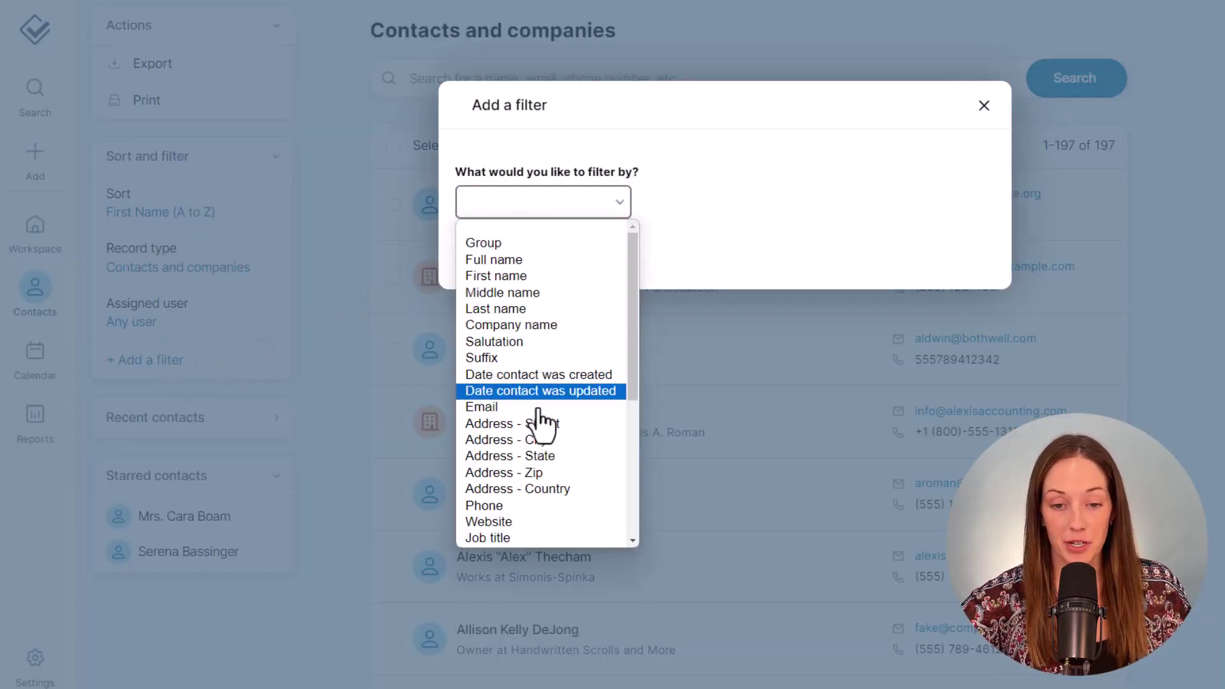
pyautogui.click(542, 473)
pyautogui.write('63104')
pyautogui.click(726, 381)
pyautogui.moveTo(407, 146); pyautogui.dragTo(999, 147)
pyautogui.click(999, 147)
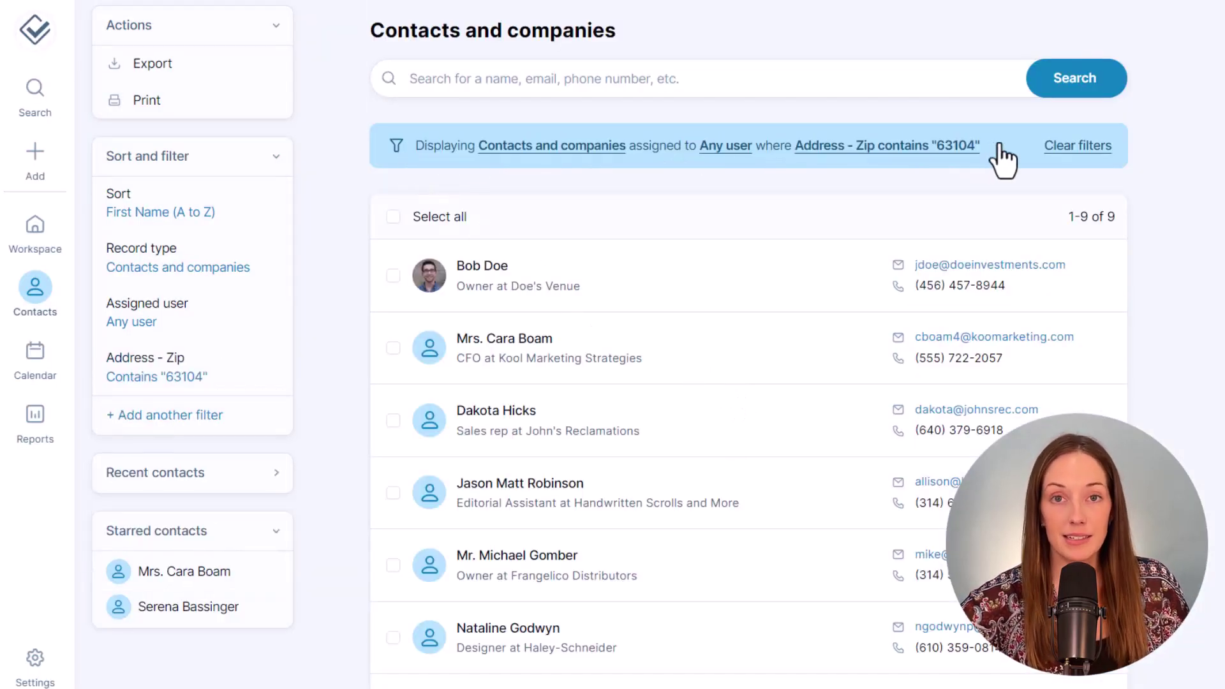
# Change the zip code filter to Email is not empty
pyautogui.click(900, 147)
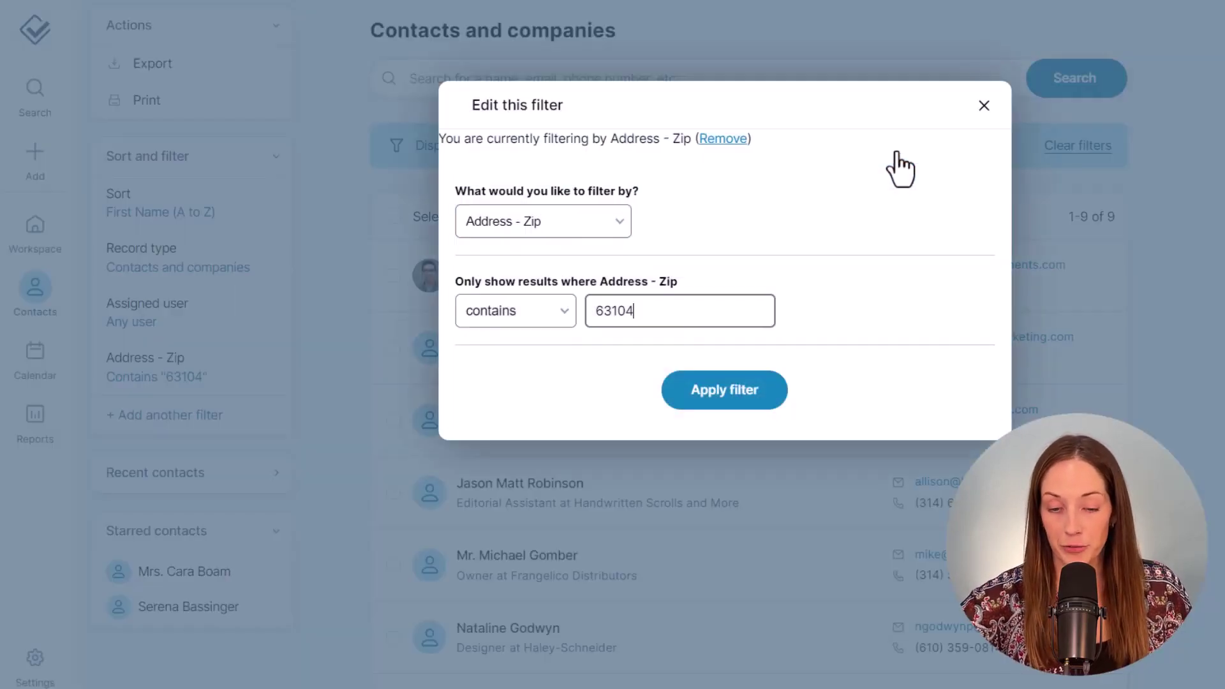
pyautogui.click(619, 223)
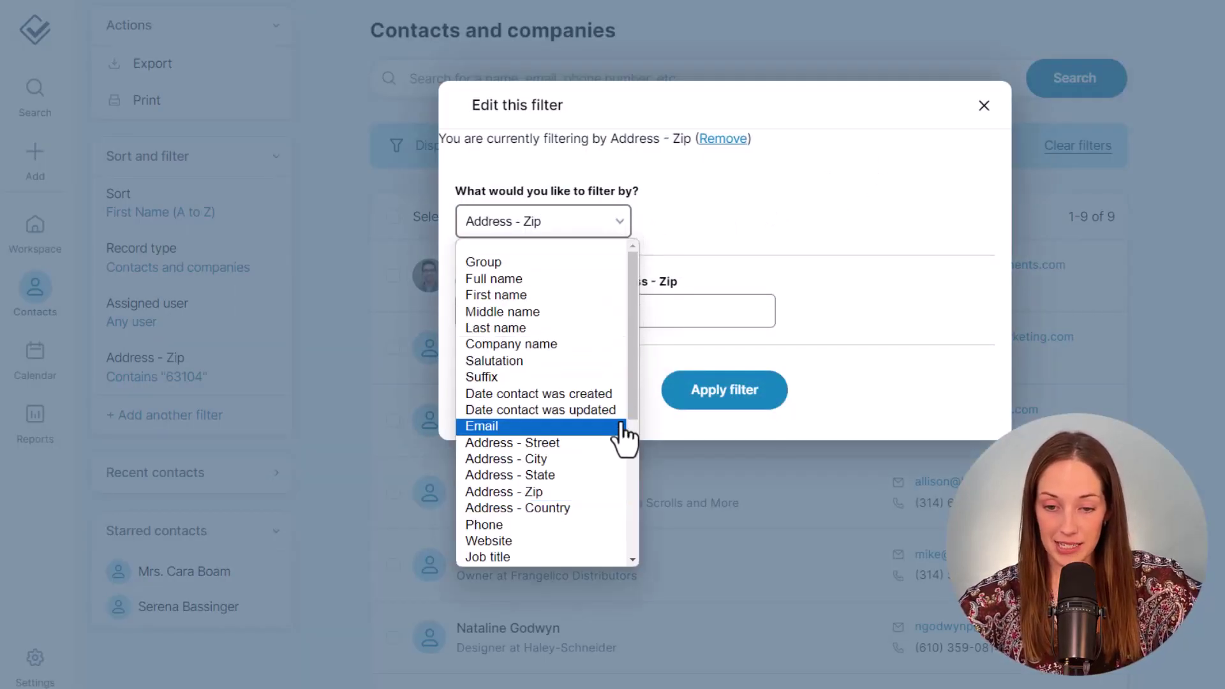
pyautogui.click(622, 434)
pyautogui.click(565, 316)
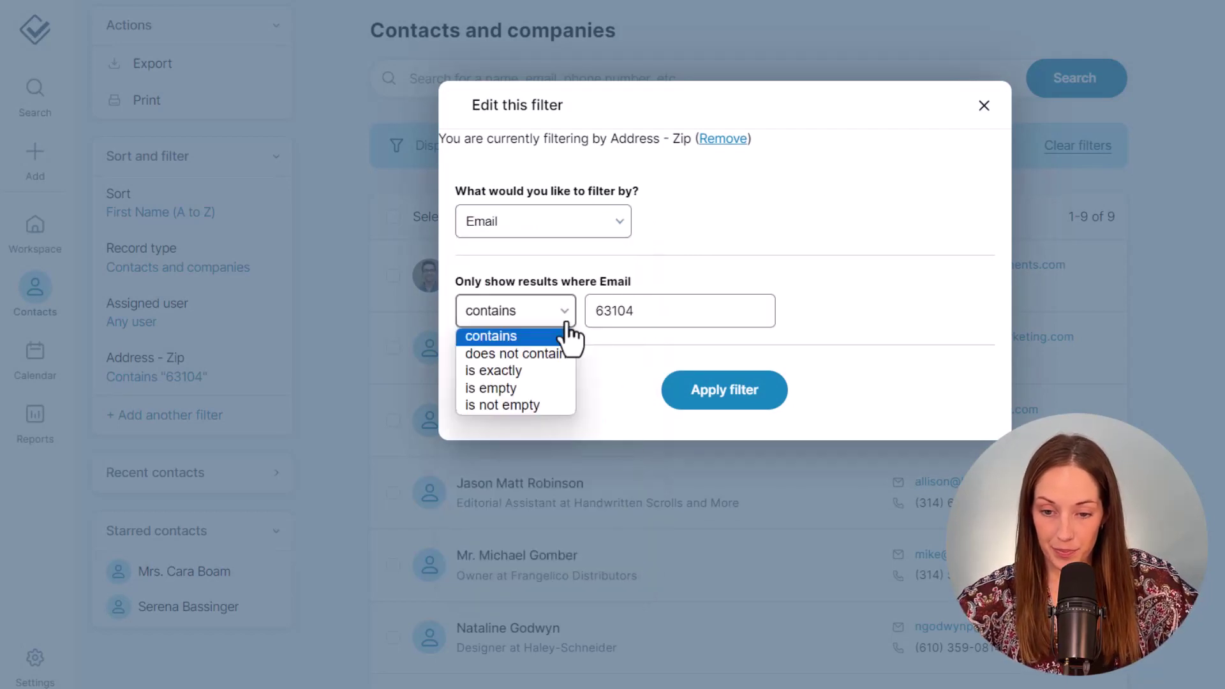
pyautogui.click(563, 406)
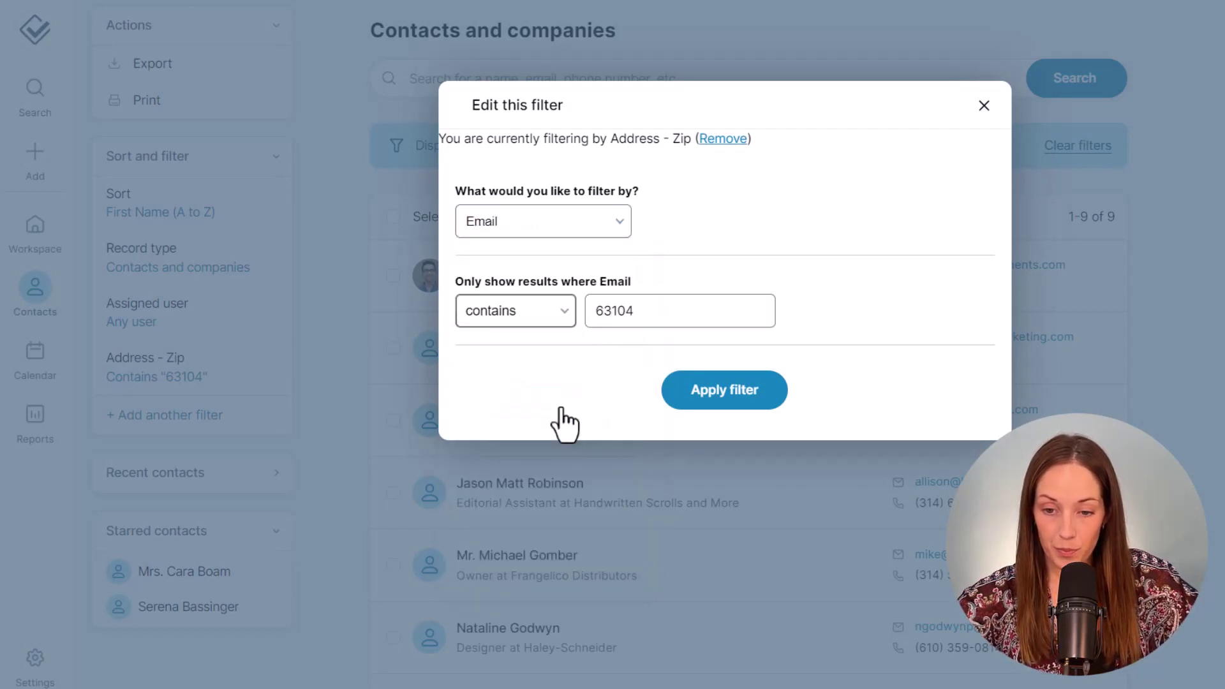
pyautogui.click(679, 392)
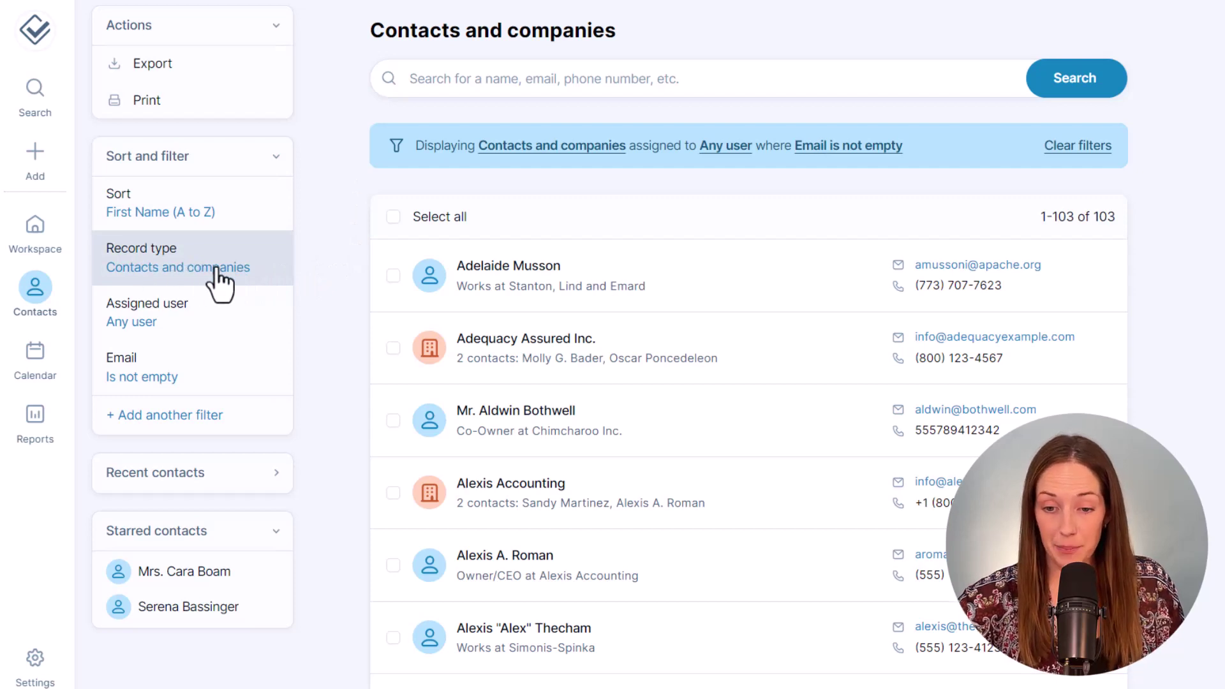
# Make Contacts the default record type and remove the email filter
pyautogui.click(219, 268)
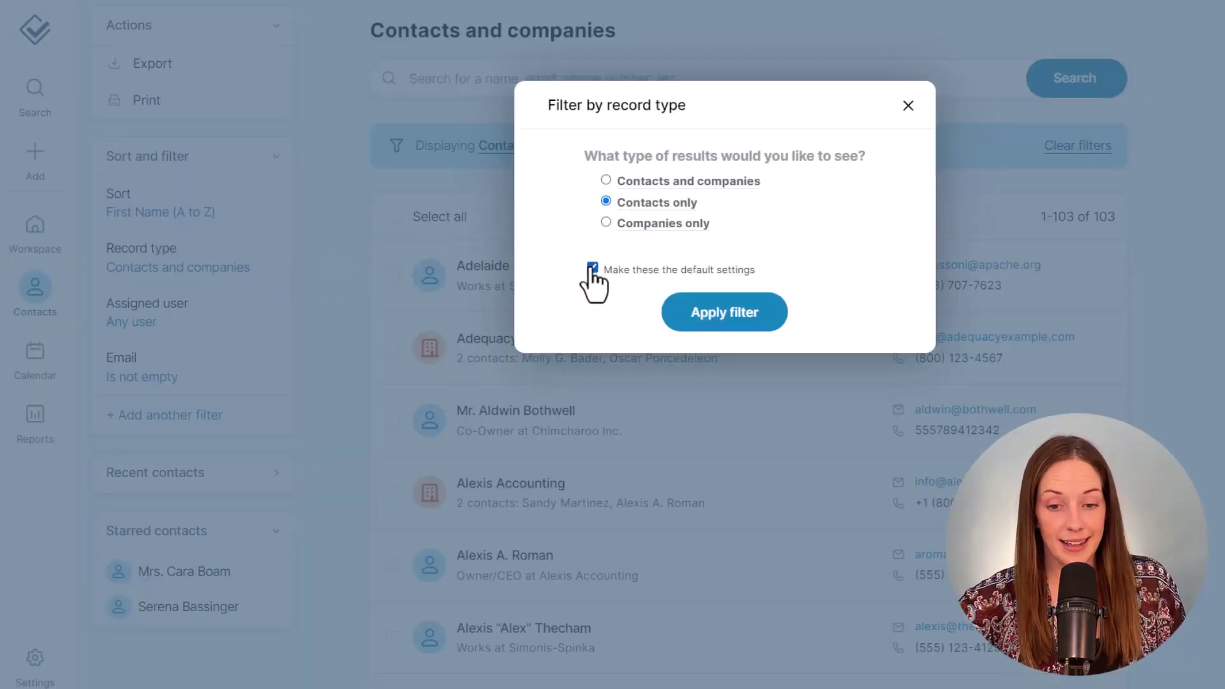
pyautogui.click(680, 319)
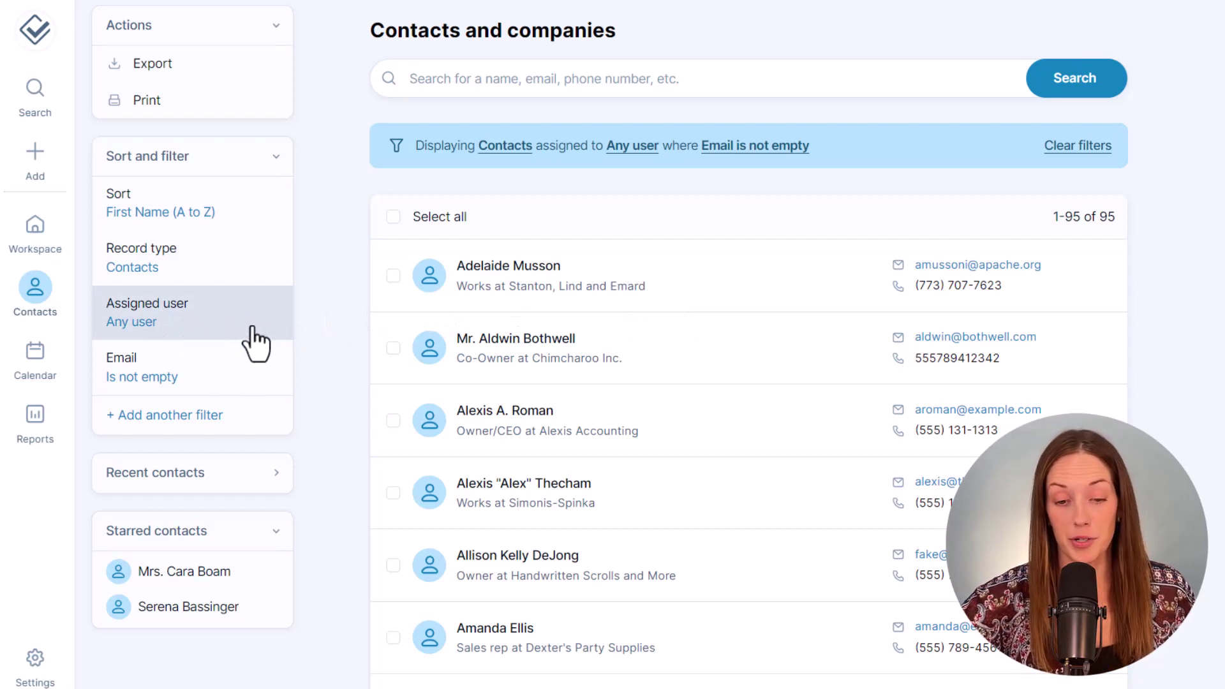
pyautogui.click(1052, 148)
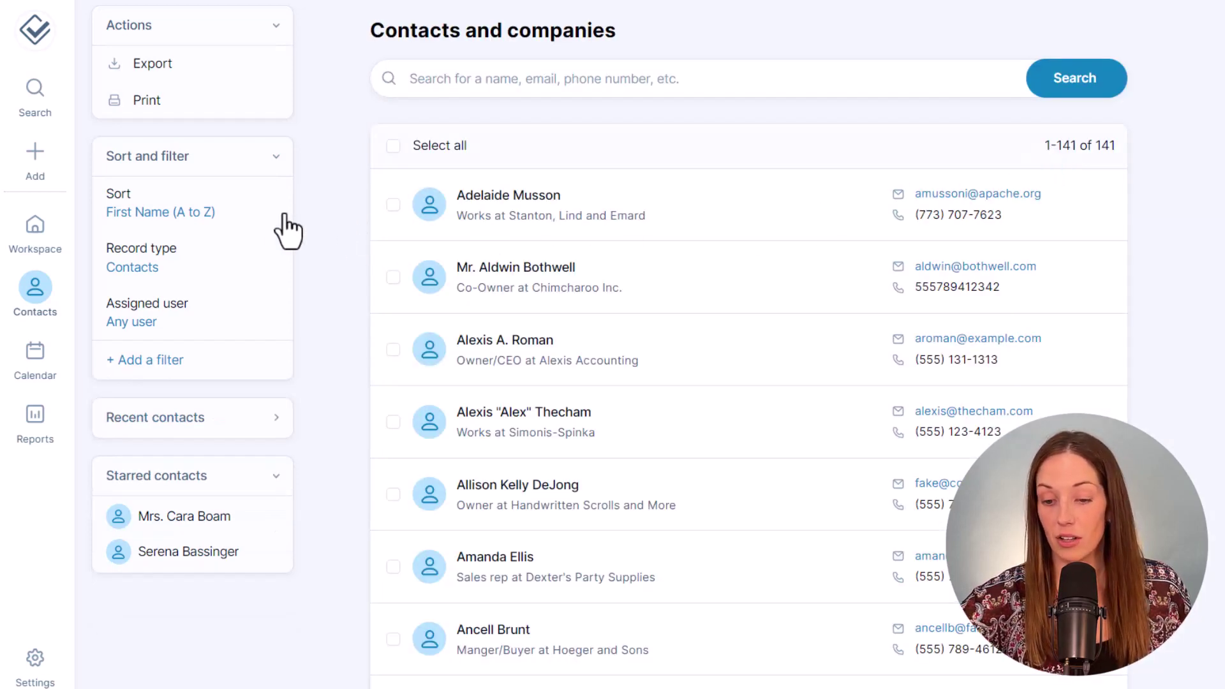
# Sort the contacts list by Date contact was updated and inspect a last-updated date
pyautogui.click(232, 221)
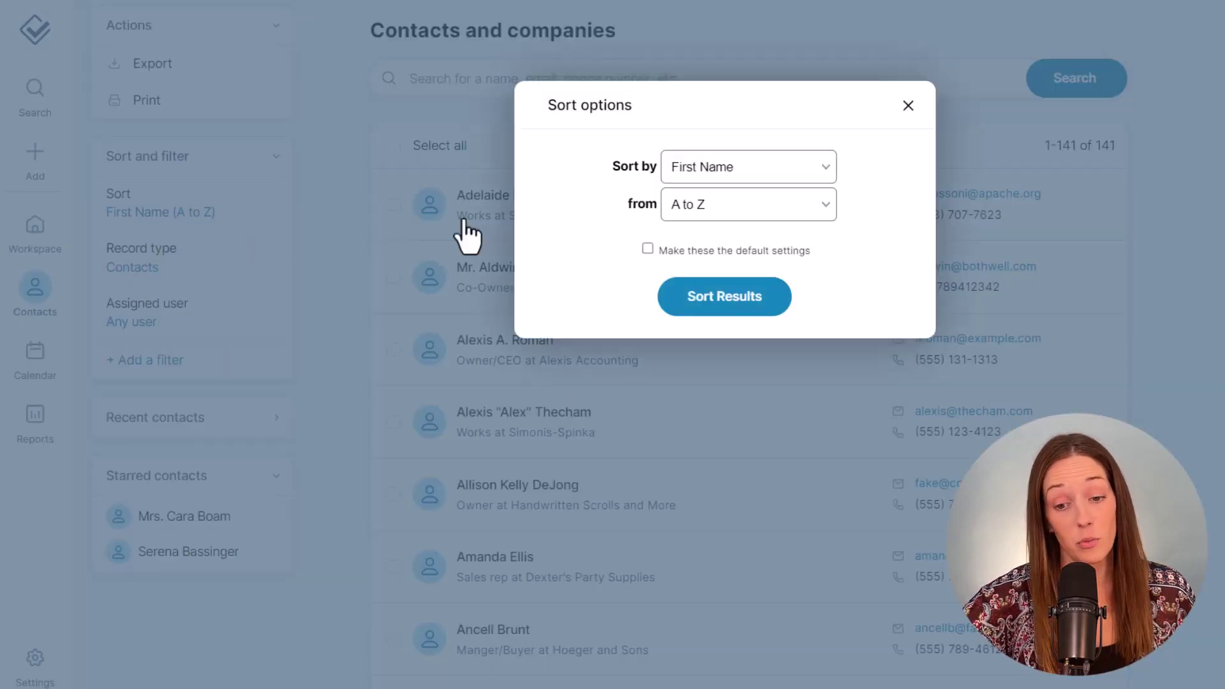
pyautogui.click(710, 173)
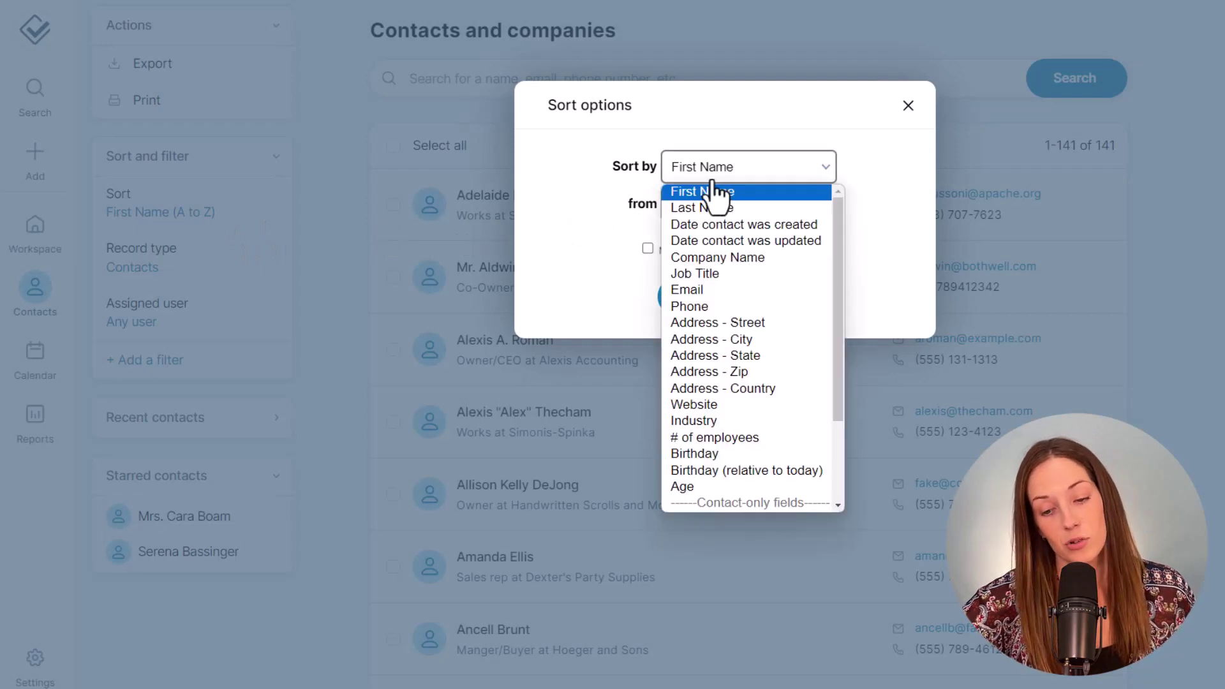
pyautogui.click(719, 243)
pyautogui.click(744, 305)
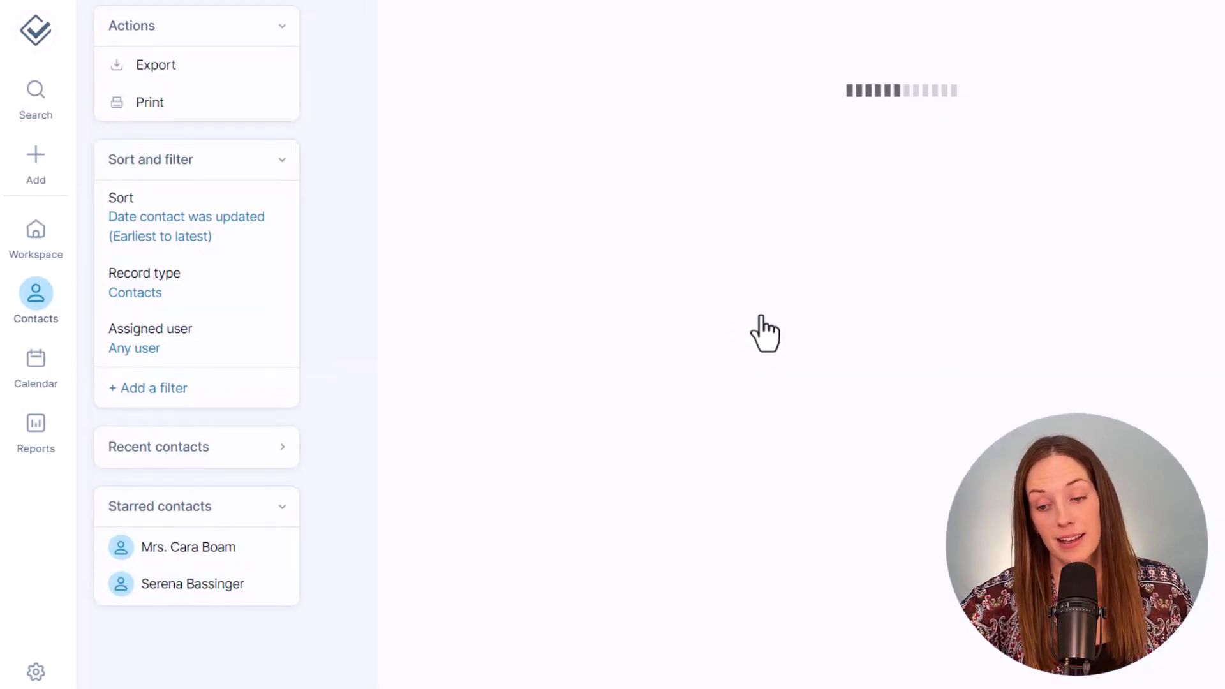
pyautogui.moveTo(883, 275); pyautogui.dragTo(544, 268)
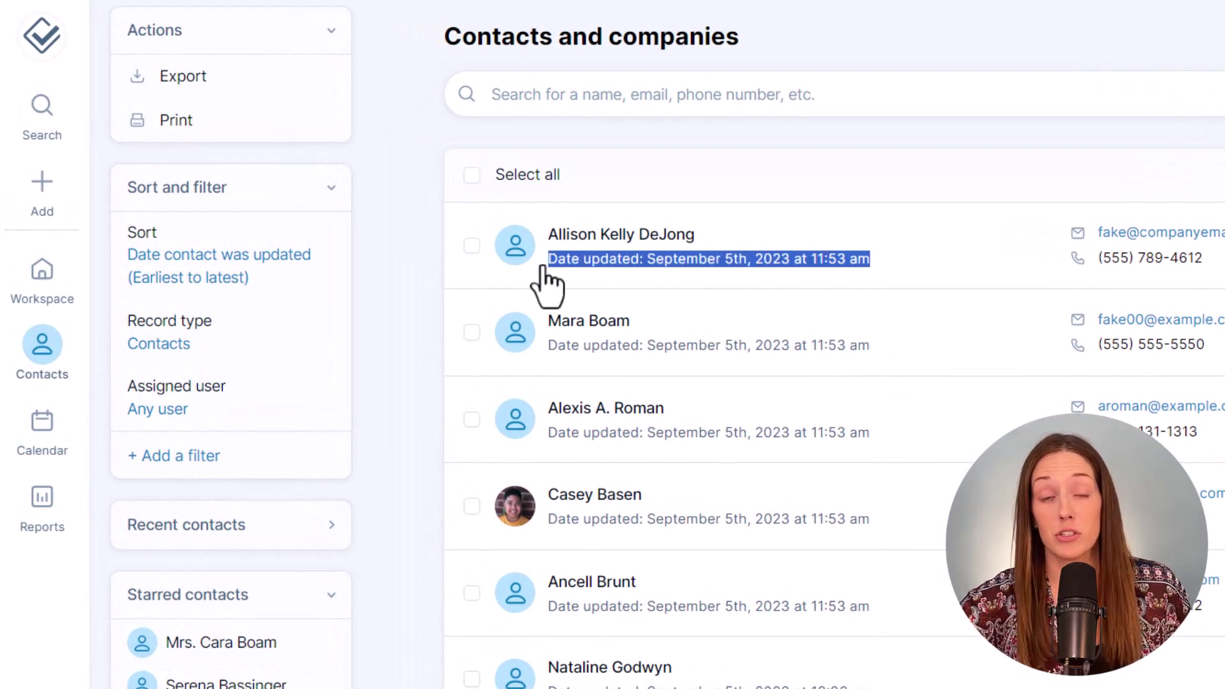
pyautogui.click(423, 255)
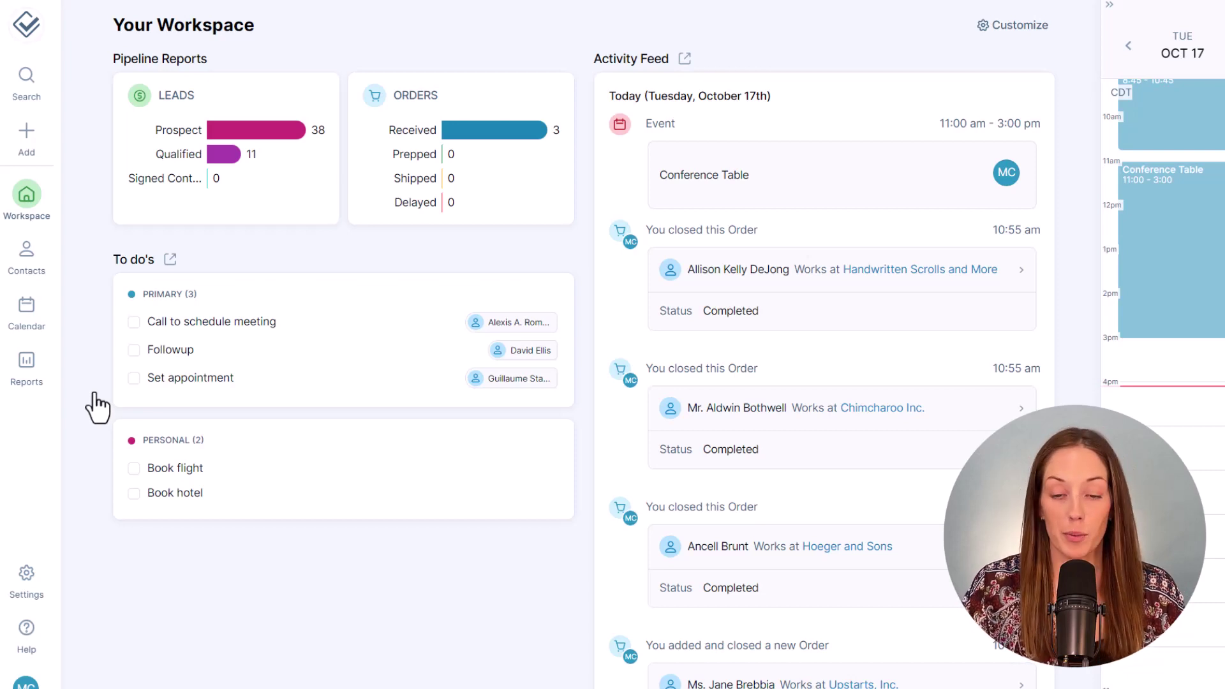
# Open the Lead Report, try Qualified status with Lead value above 500, then clear all filters
pyautogui.moveTo(37, 371)
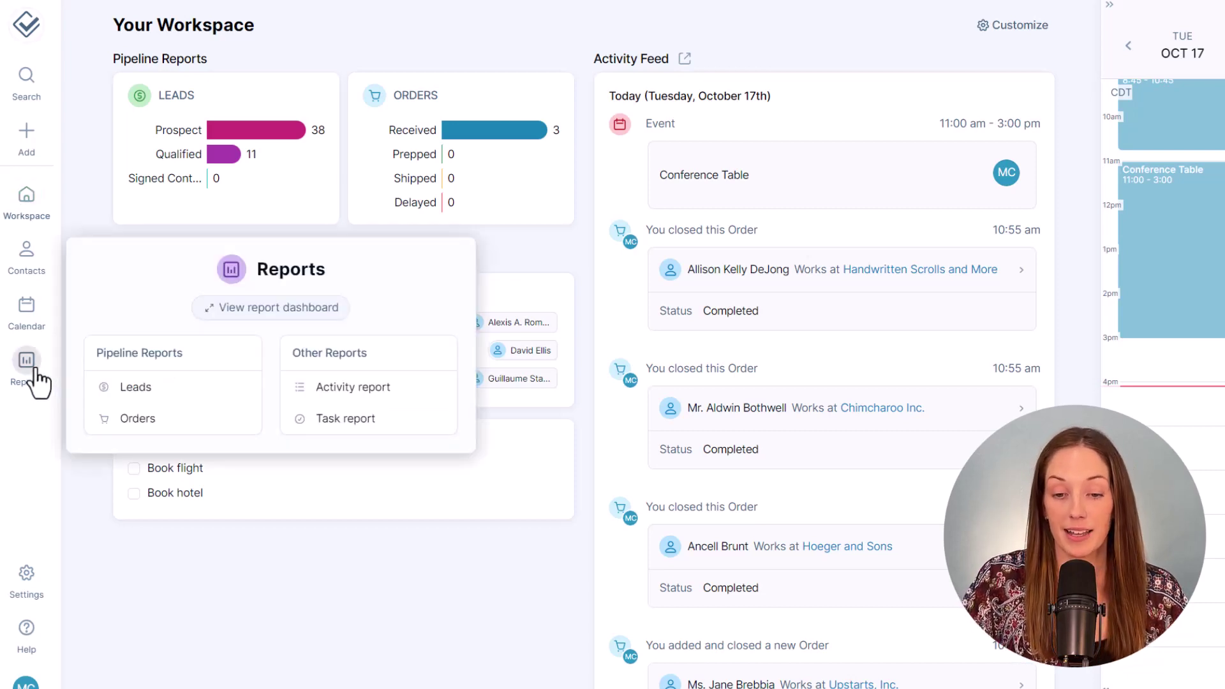
pyautogui.click(193, 406)
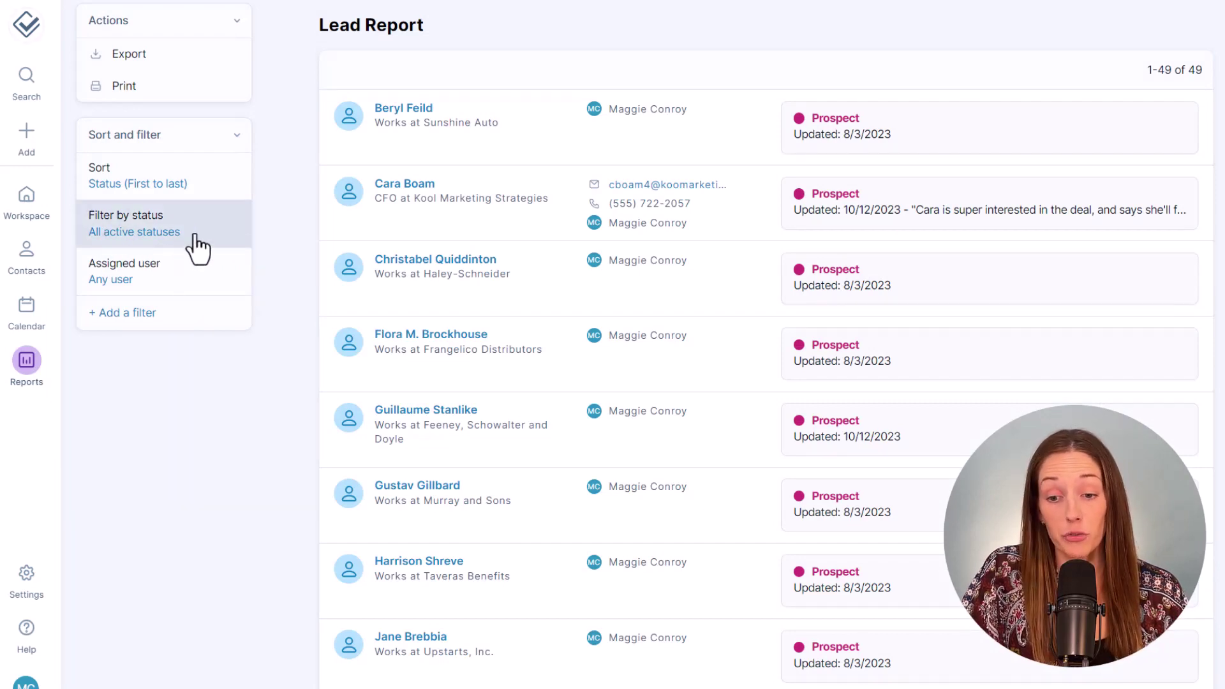
pyautogui.click(160, 245)
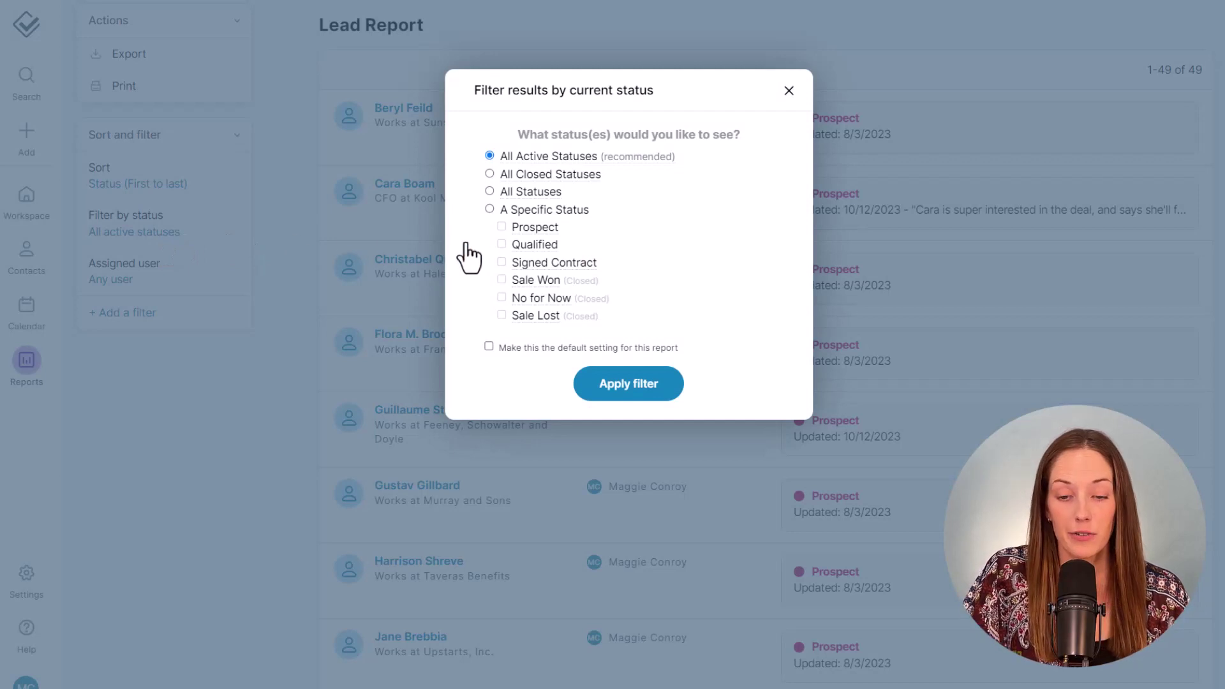
pyautogui.click(520, 246)
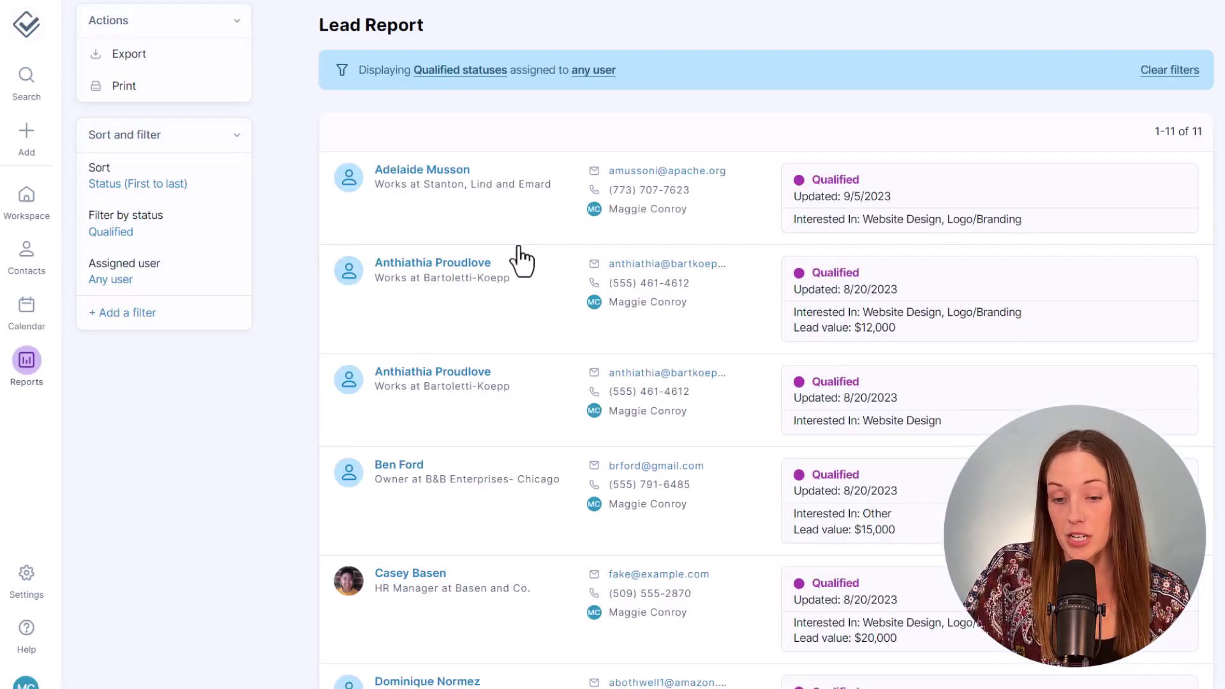
pyautogui.click(158, 326)
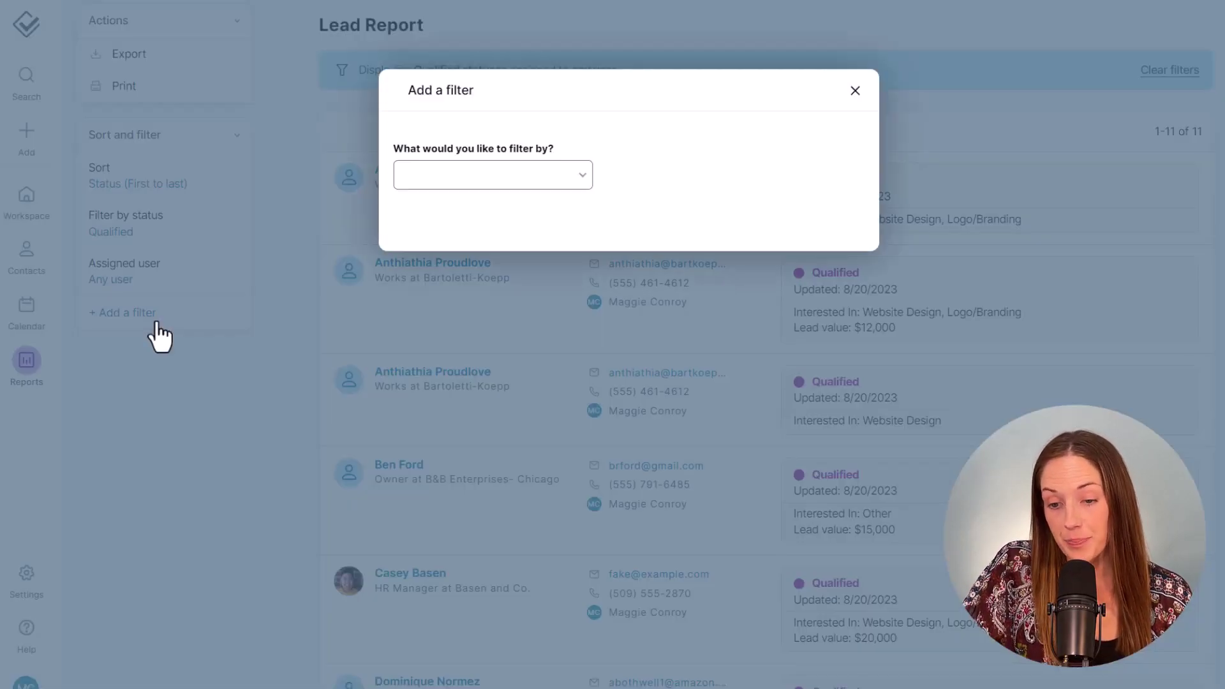
pyautogui.click(550, 178)
pyautogui.click(554, 284)
pyautogui.click(469, 268)
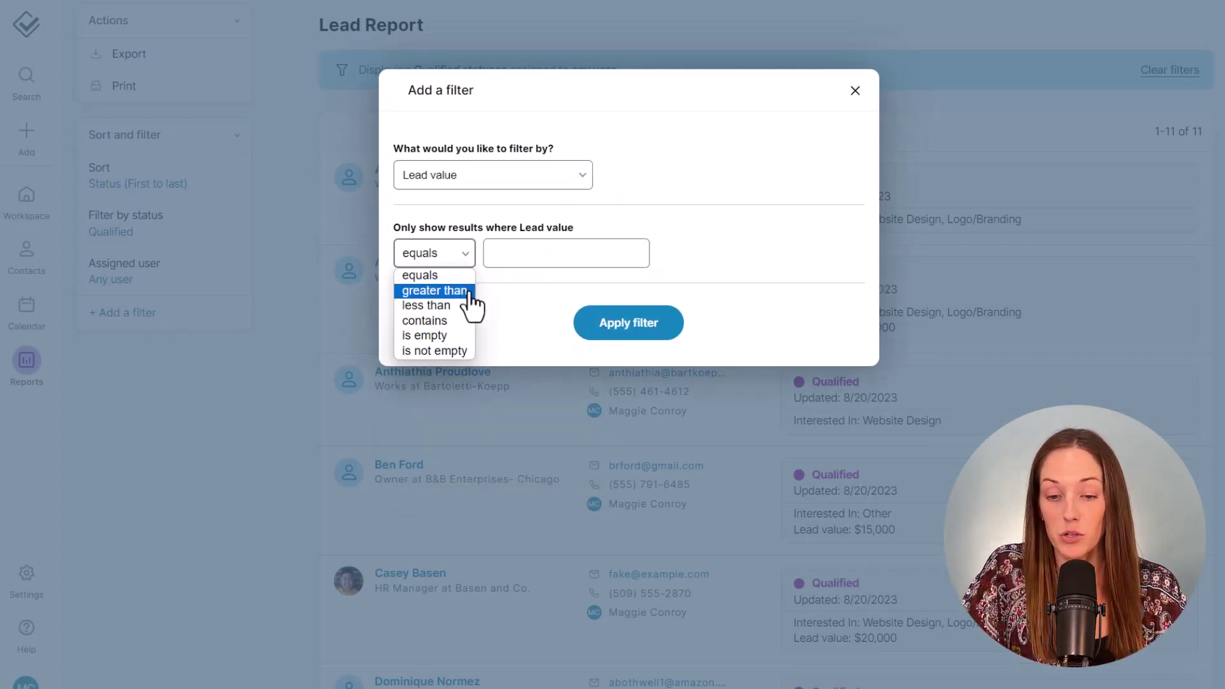
pyautogui.click(471, 298)
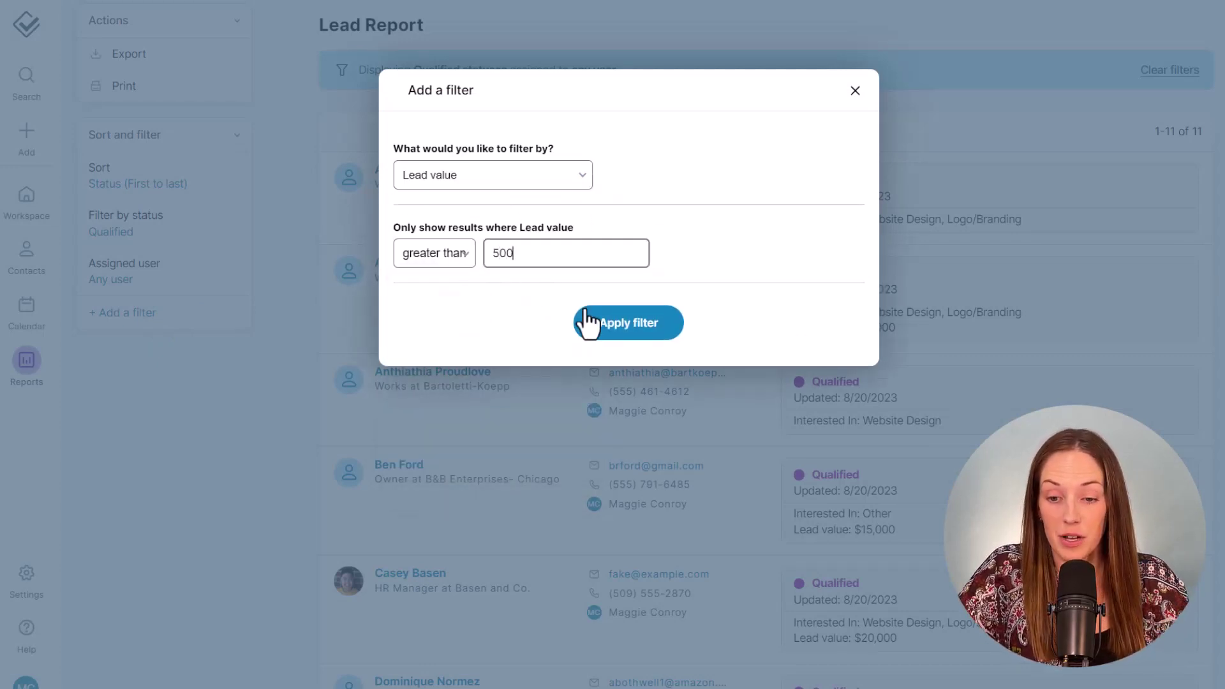
pyautogui.click(623, 321)
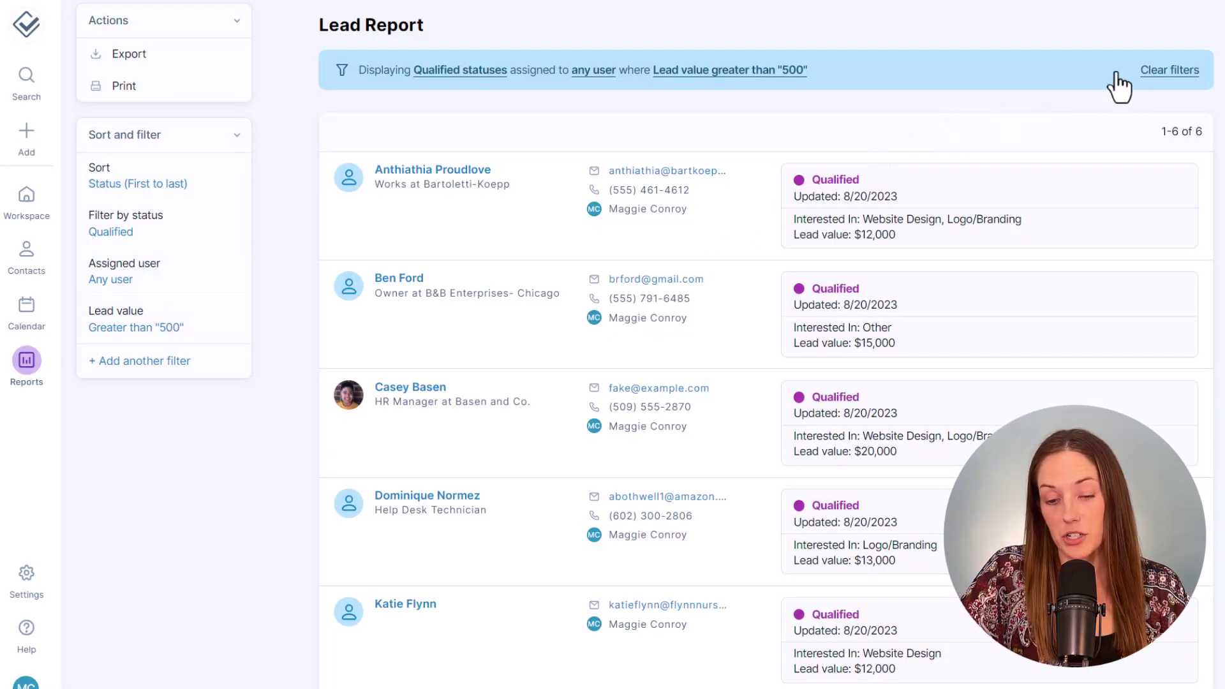
pyautogui.click(1128, 75)
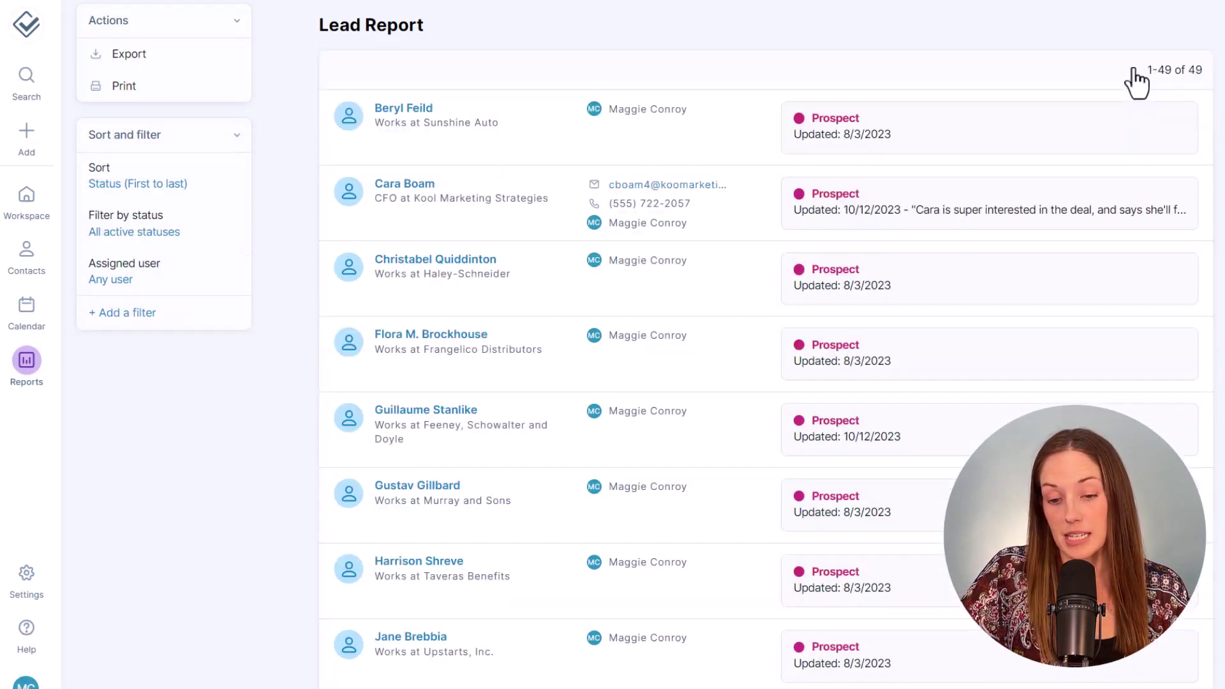
# Show only Sale Won leads with Source set to Website
pyautogui.click(156, 237)
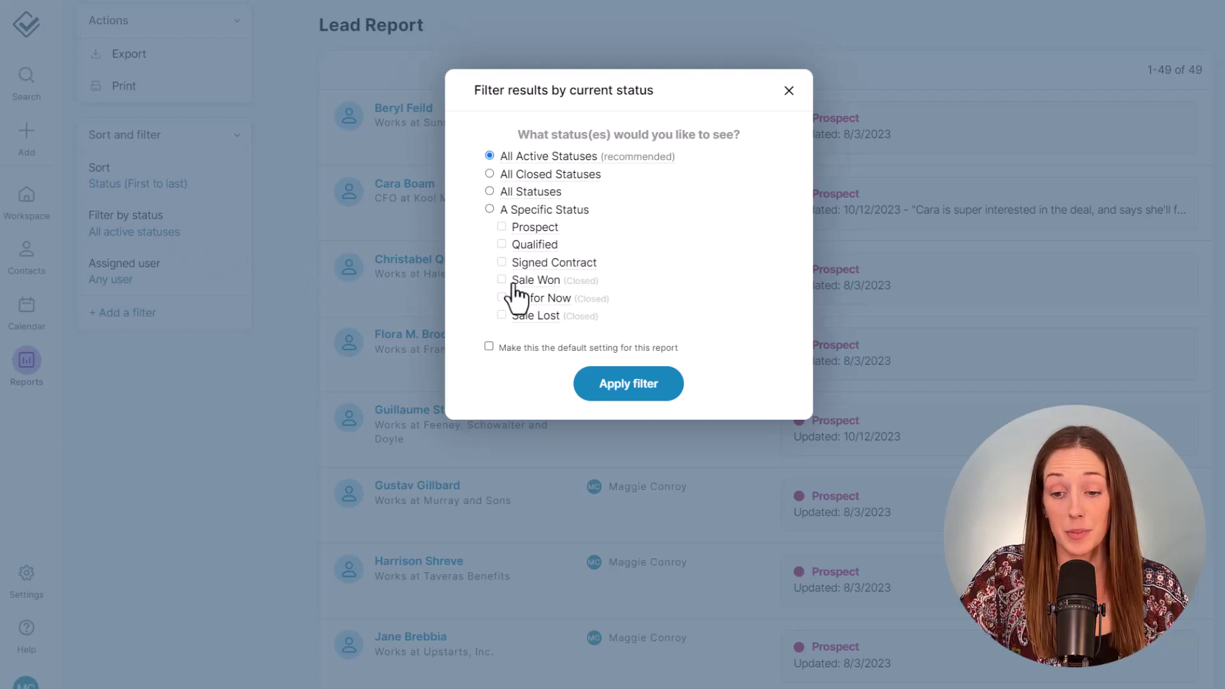
pyautogui.click(533, 281)
pyautogui.click(167, 324)
pyautogui.click(520, 181)
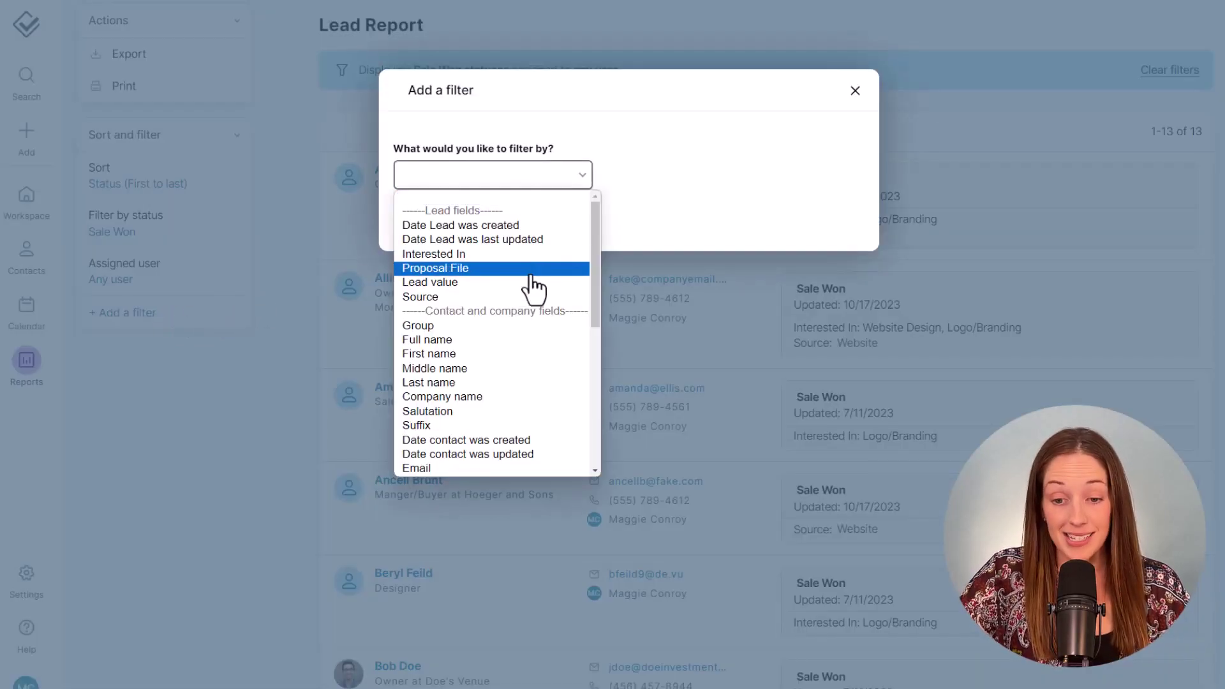
pyautogui.click(529, 298)
pyautogui.click(522, 259)
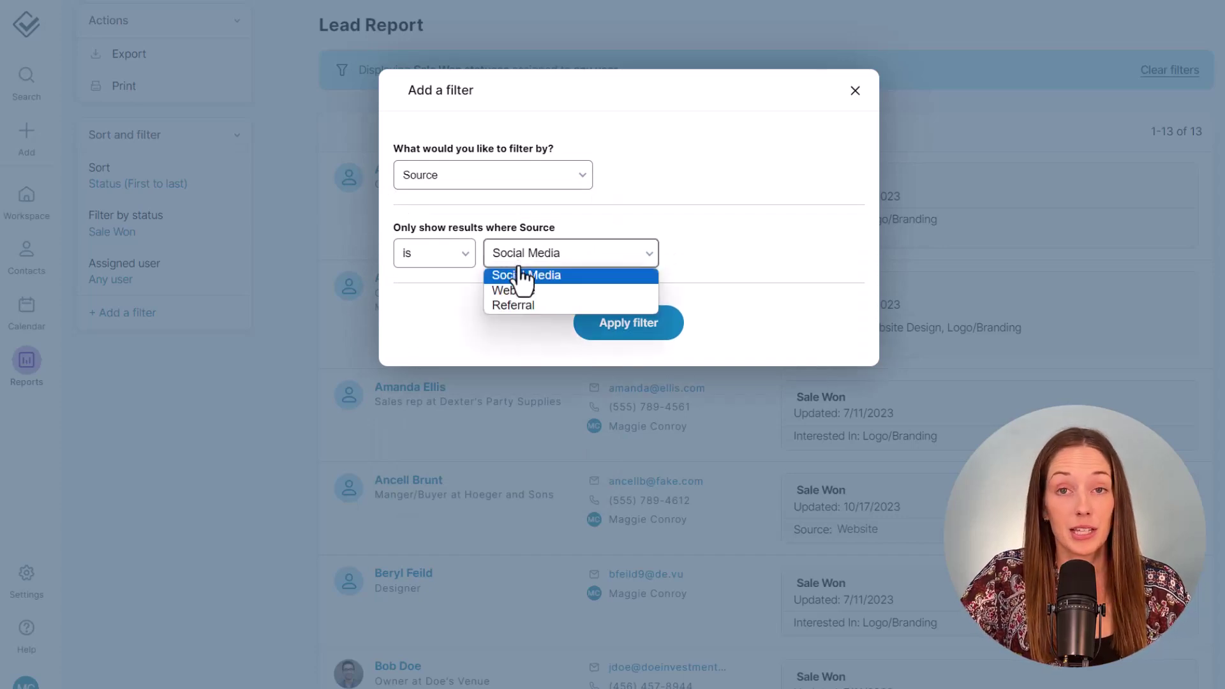
pyautogui.click(519, 300)
pyautogui.click(573, 322)
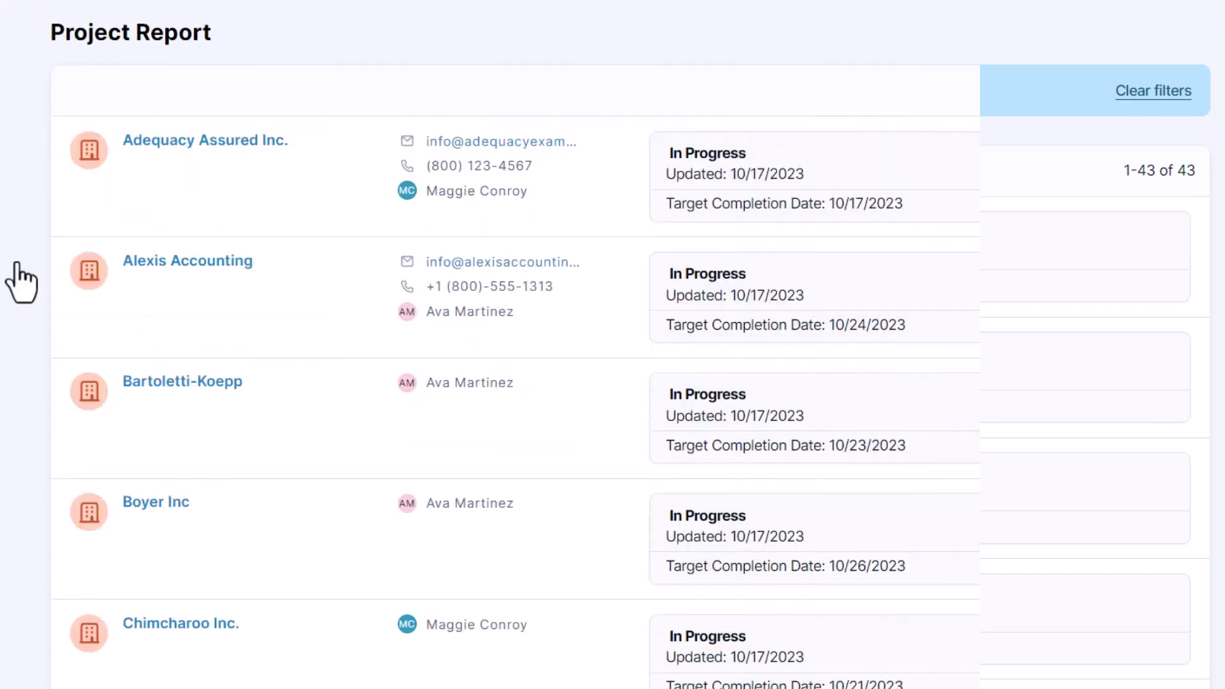
# Filter the Project Report to Target Completion Date between 10/16/2023 and 10/31/2023
pyautogui.click(167, 345)
pyautogui.click(387, 192)
pyautogui.click(402, 296)
pyautogui.click(396, 271)
pyautogui.click(388, 306)
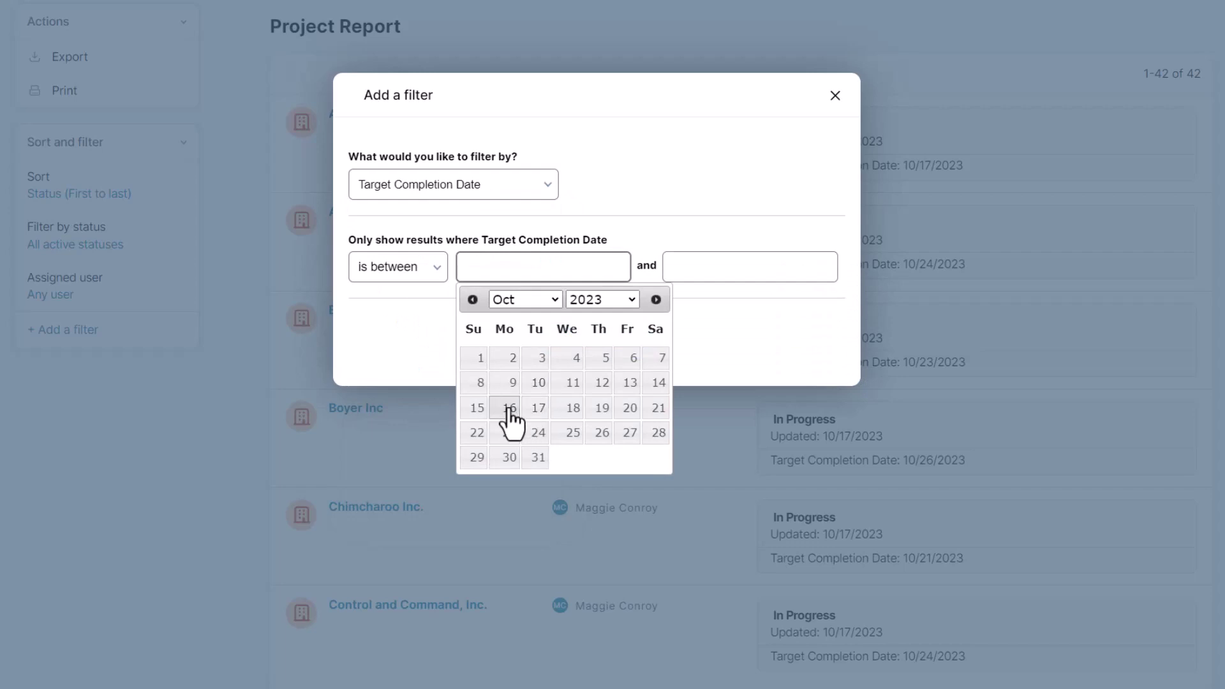
pyautogui.click(510, 408)
pyautogui.click(679, 271)
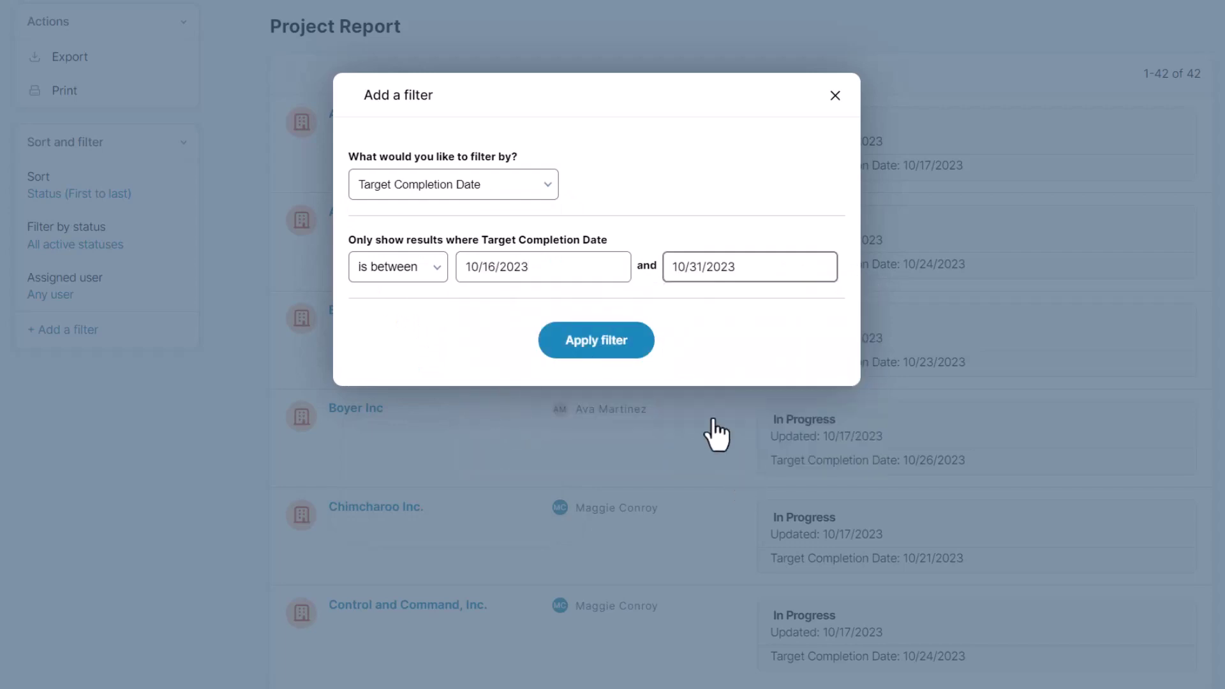
pyautogui.click(634, 348)
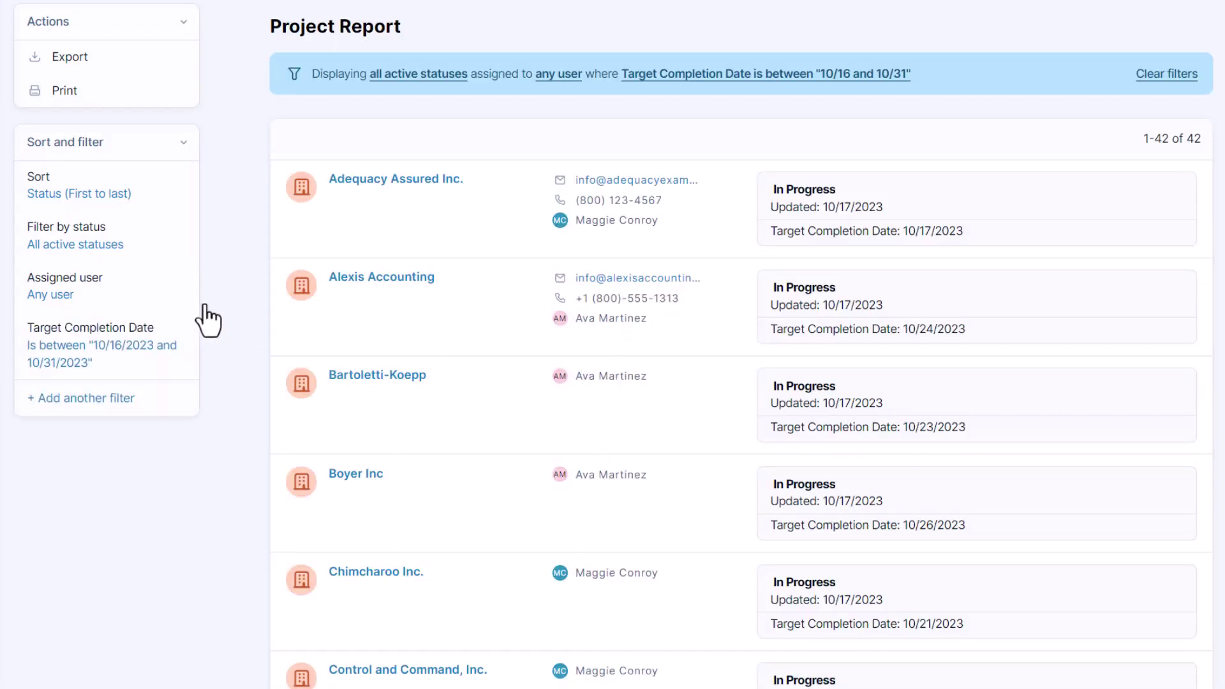
# Limit the report's projects to one assigned user
pyautogui.click(123, 300)
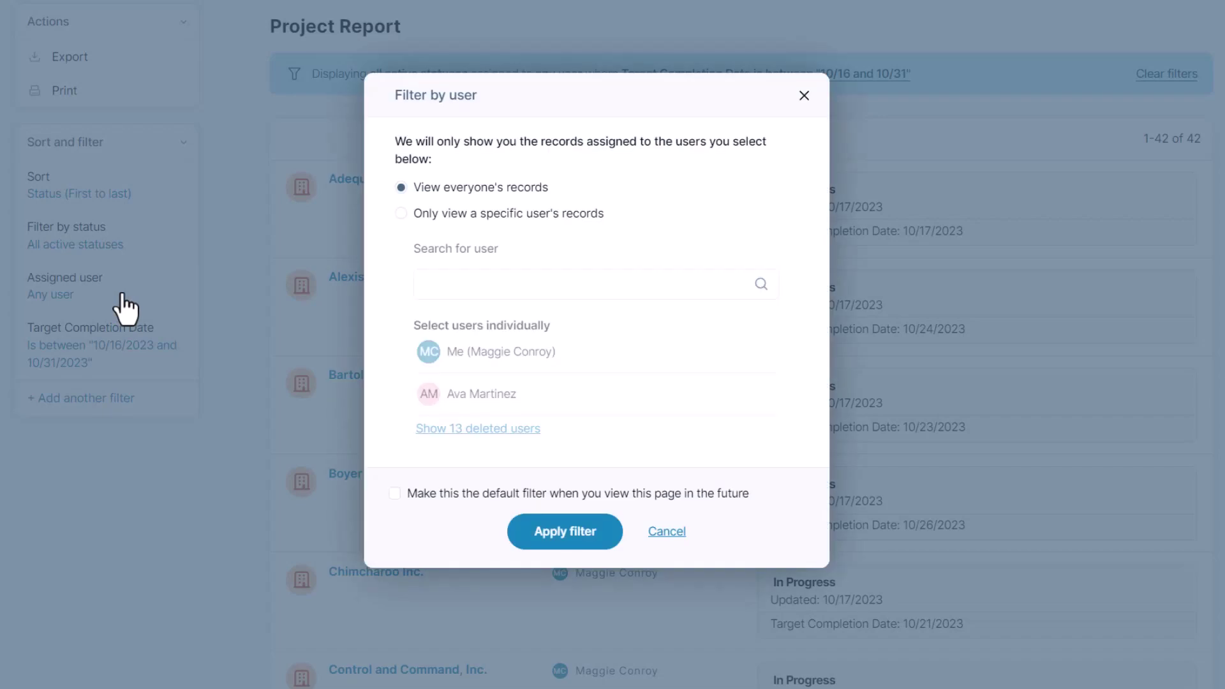
pyautogui.click(464, 394)
pyautogui.click(563, 581)
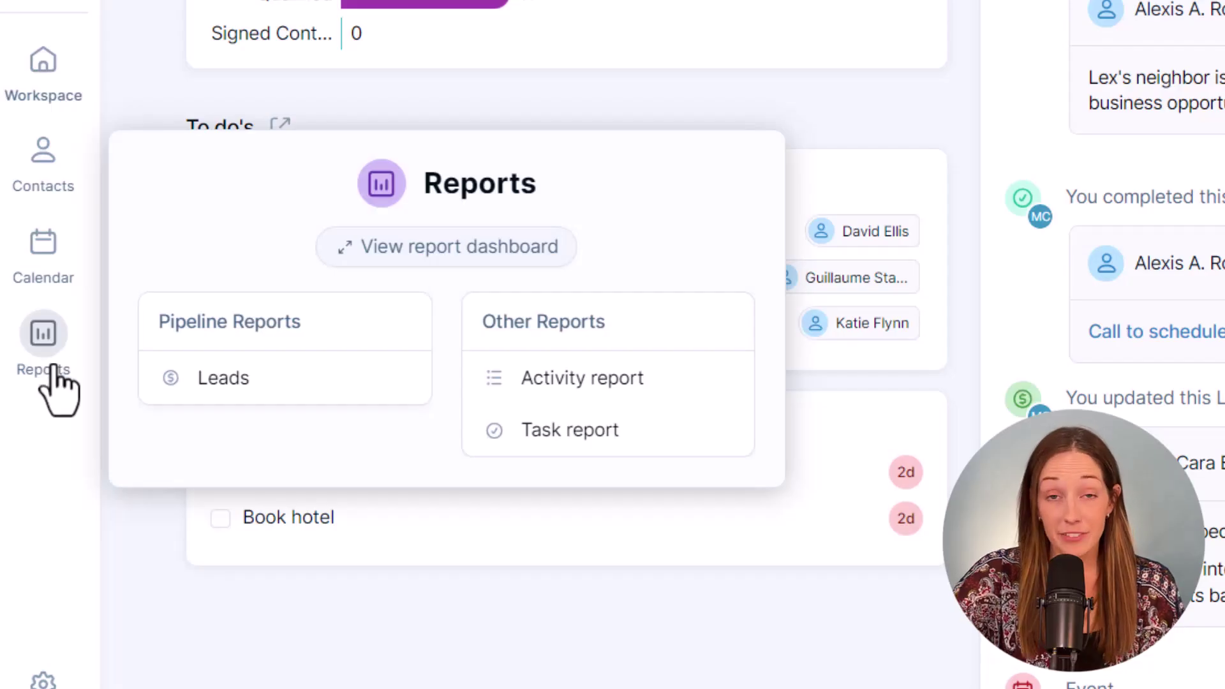
# Open the activity report and set its date range to Oct 9 – Oct 19
pyautogui.click(648, 405)
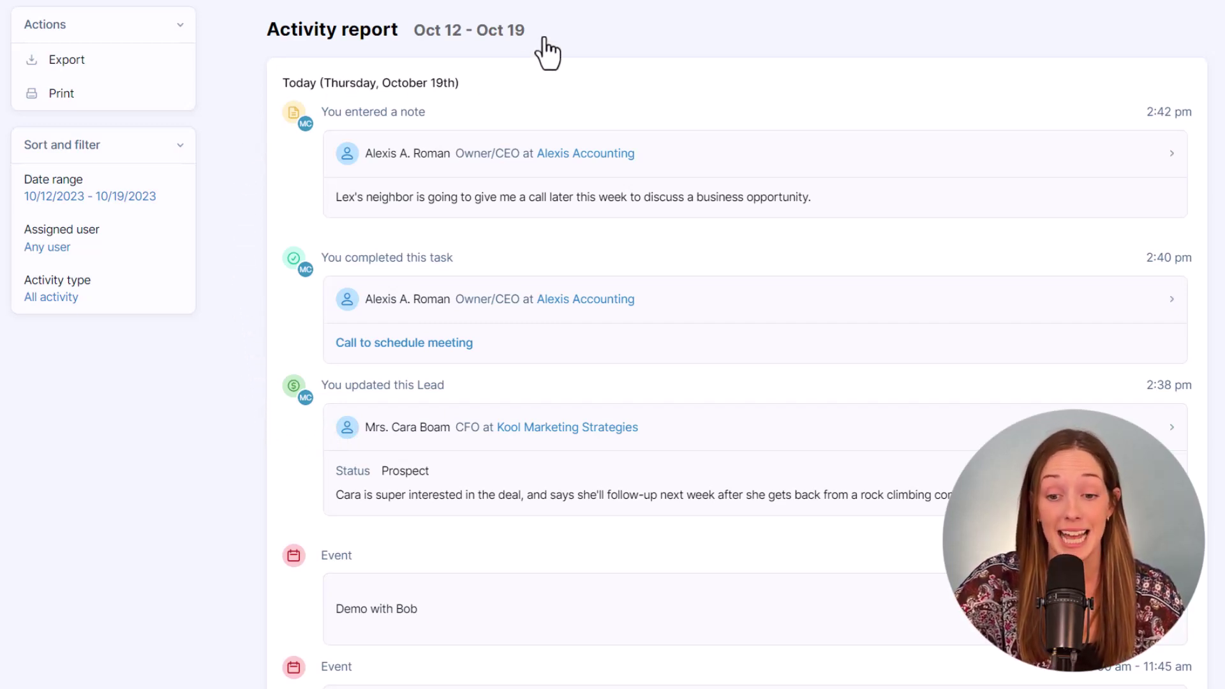
pyautogui.moveTo(543, 38); pyautogui.dragTo(415, 39)
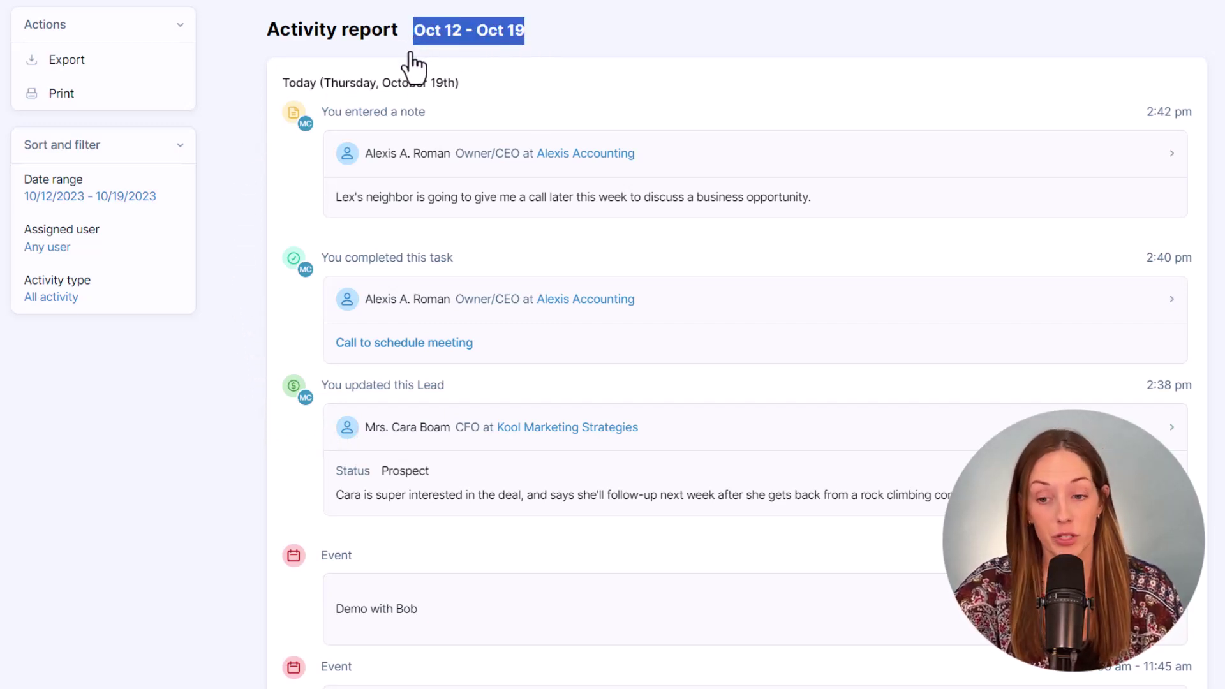
pyautogui.click(411, 43)
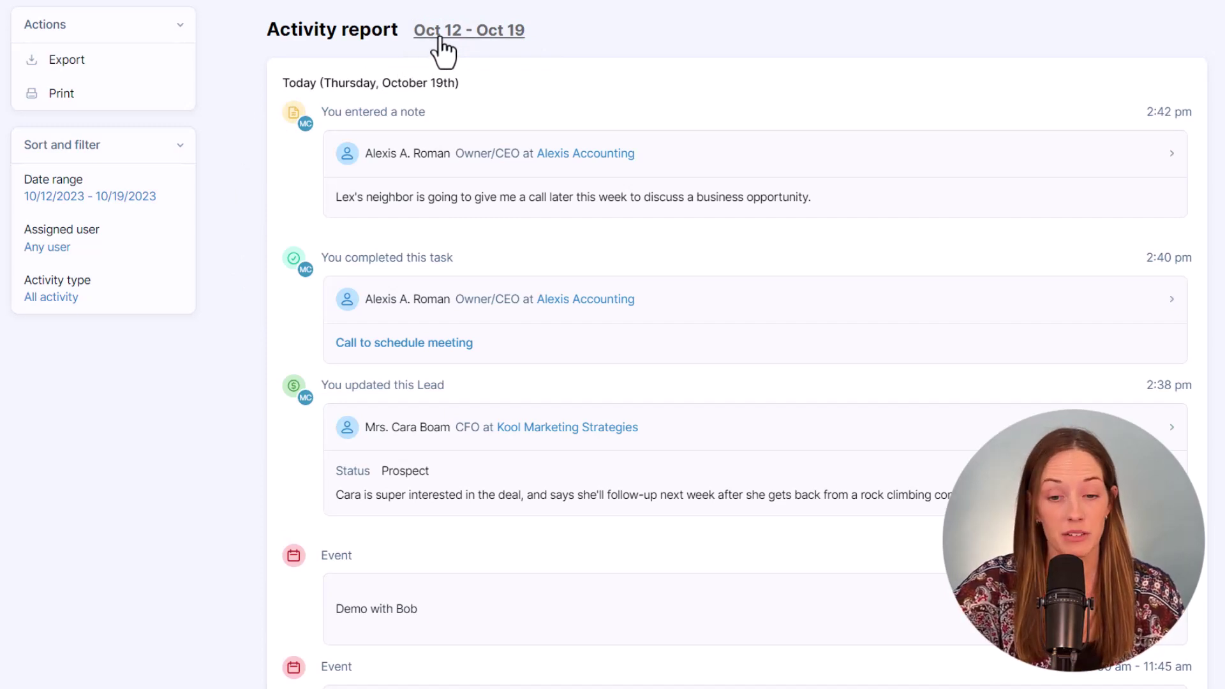
pyautogui.click(439, 40)
pyautogui.click(552, 170)
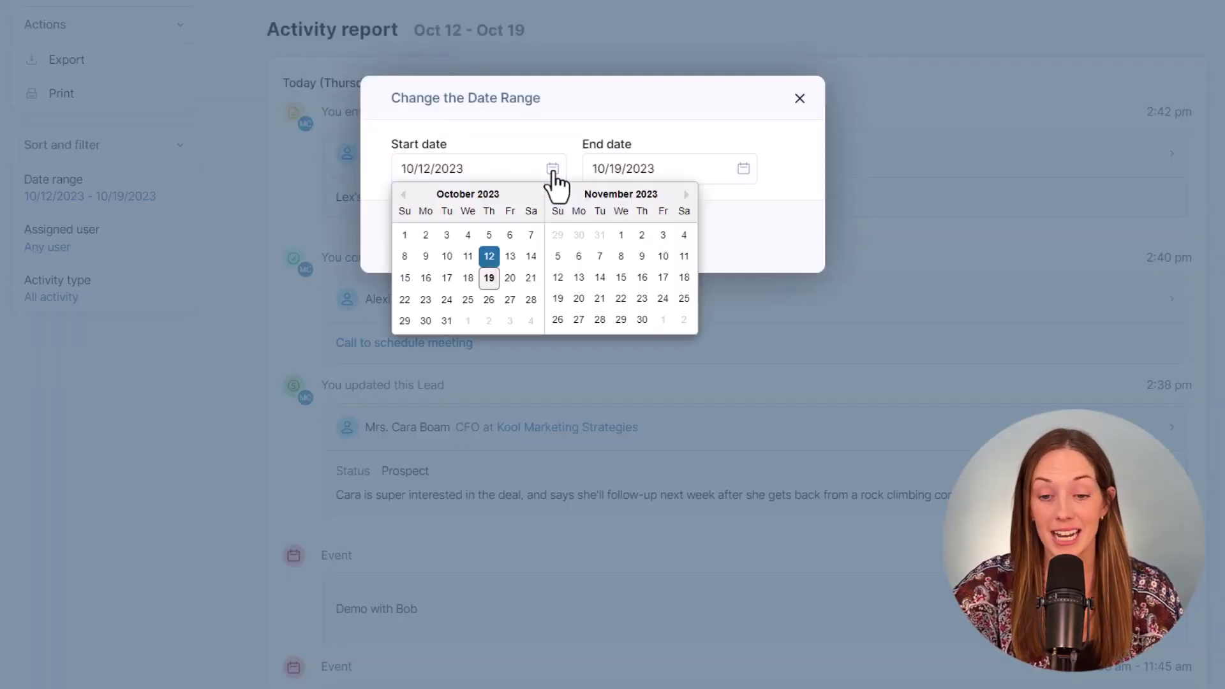
pyautogui.click(426, 256)
pyautogui.click(543, 246)
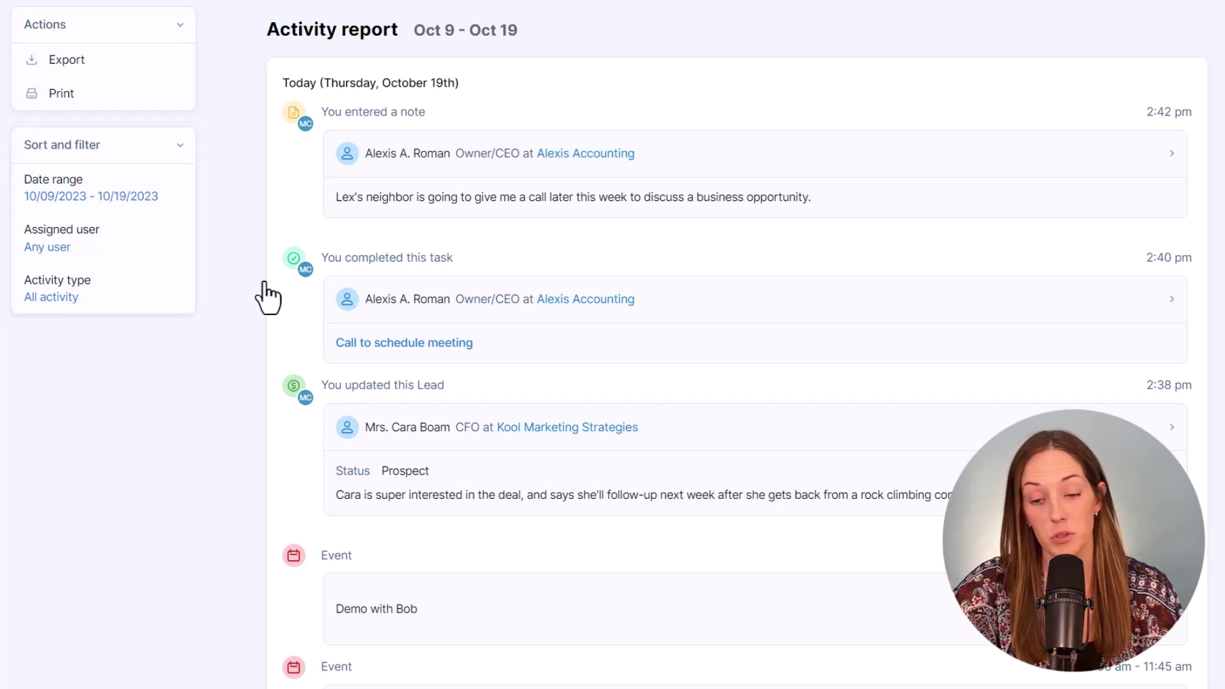
# Filter the activity type to Events only, then switch it to Notes only
pyautogui.click(141, 292)
pyautogui.click(456, 276)
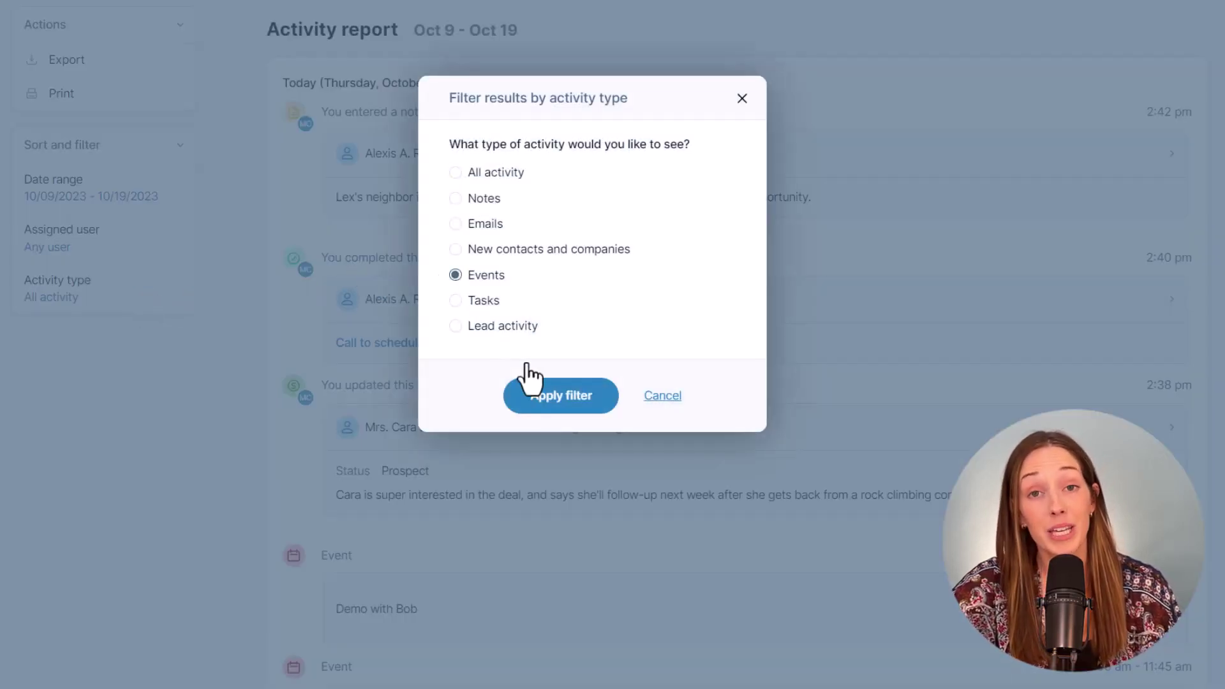
pyautogui.click(540, 390)
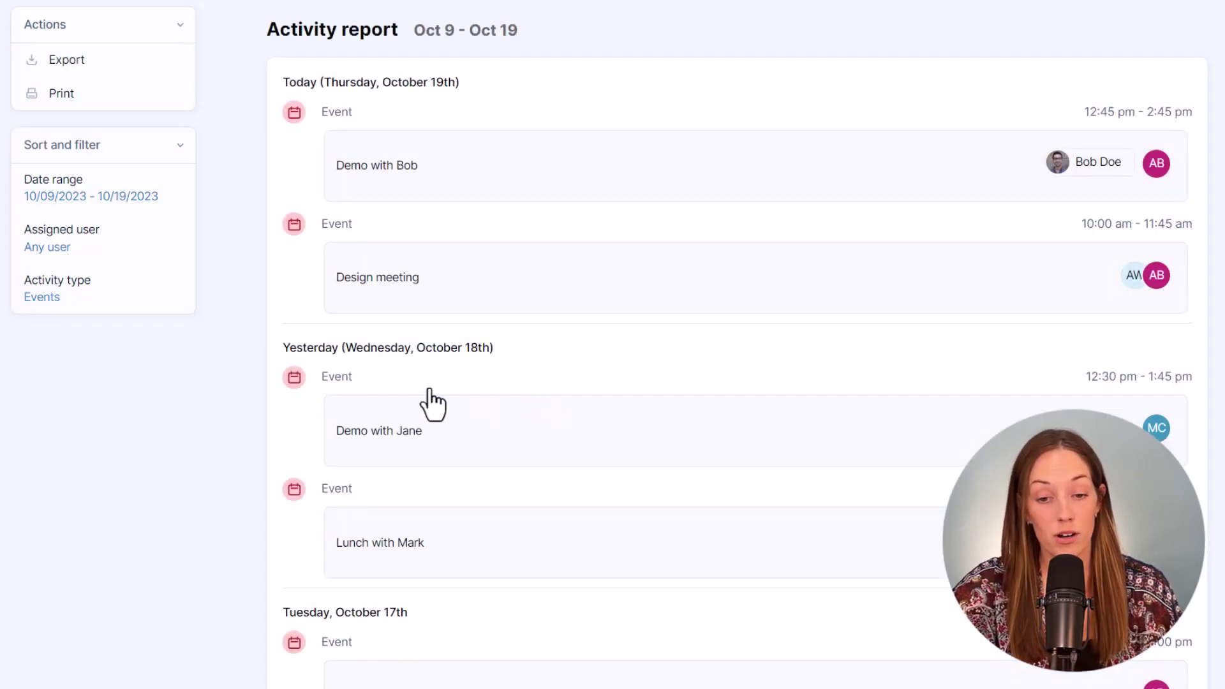
pyautogui.click(110, 324)
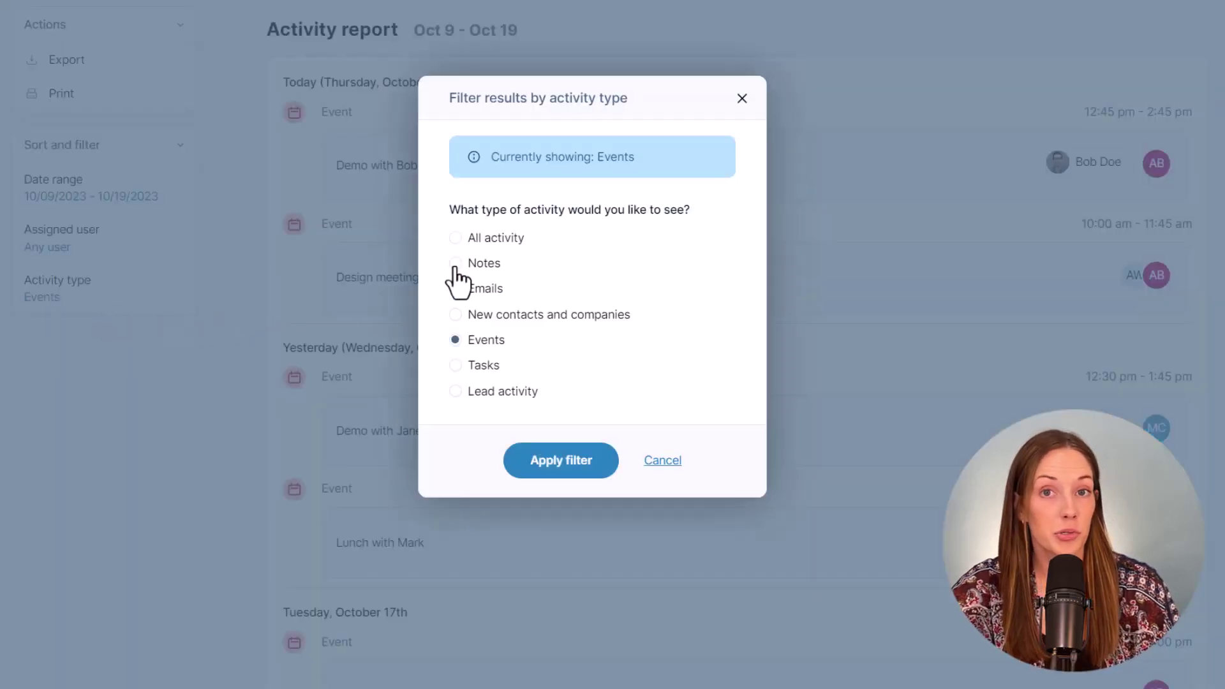
pyautogui.click(517, 471)
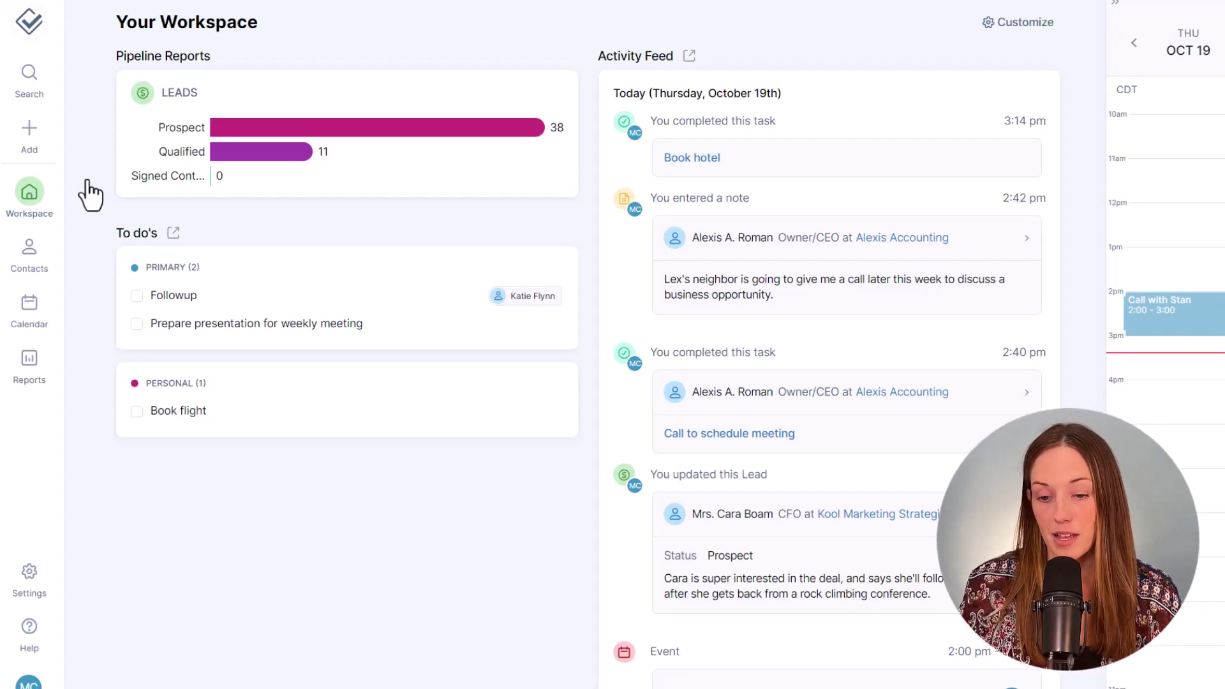
# Open the Task report showing only incomplete tasks due in the future
pyautogui.click(46, 377)
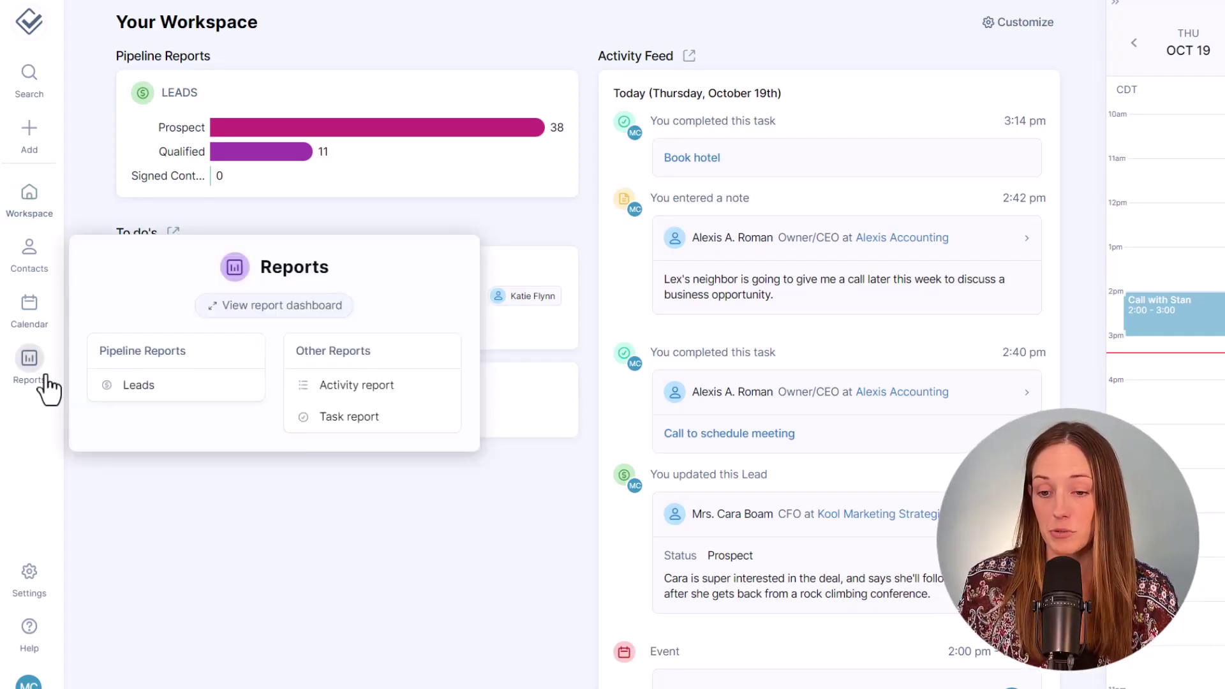
pyautogui.click(348, 421)
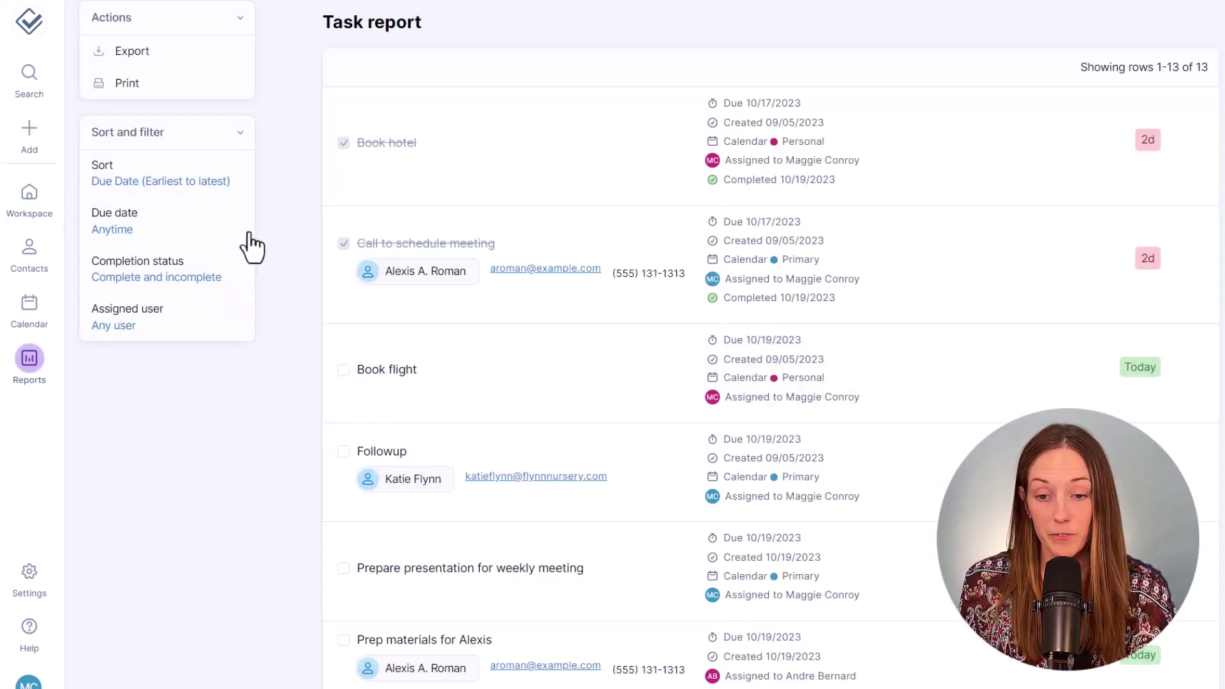
pyautogui.click(226, 231)
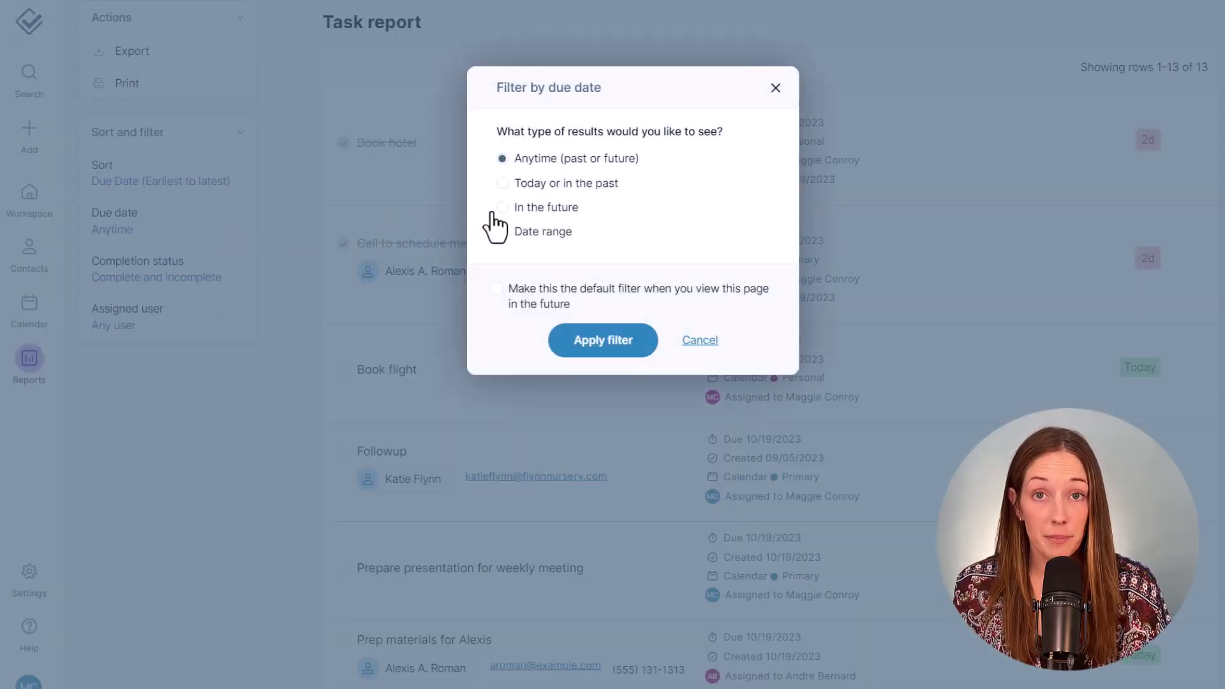
pyautogui.click(562, 352)
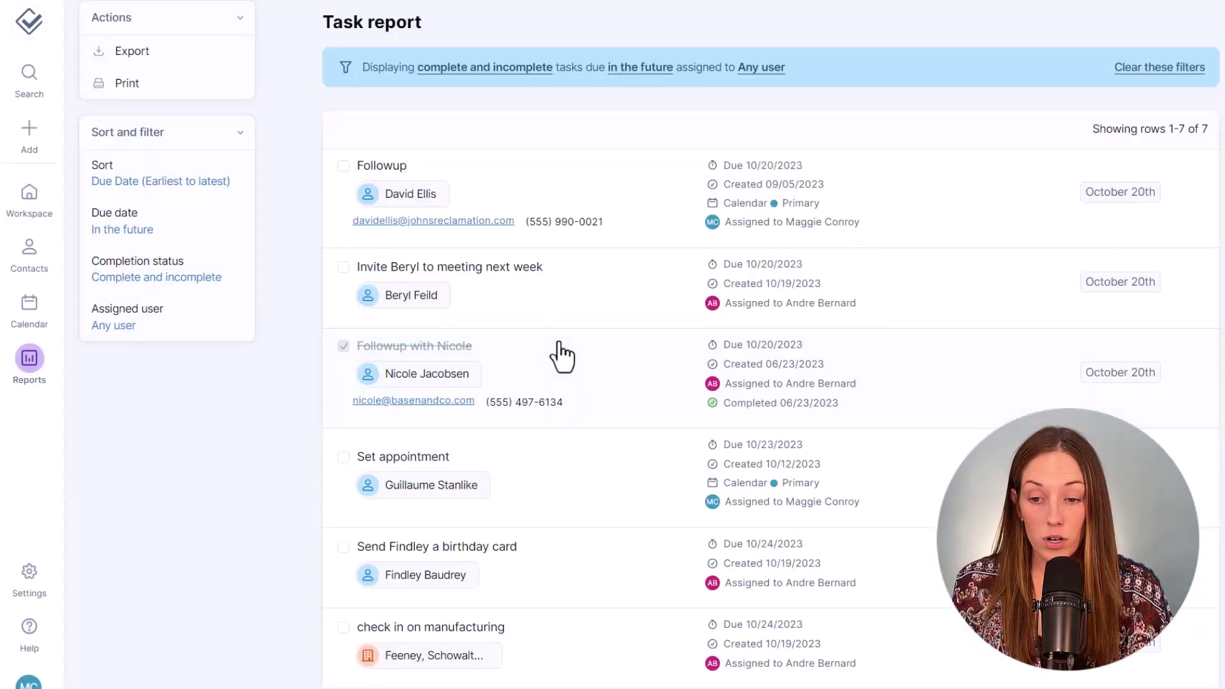
pyautogui.click(217, 272)
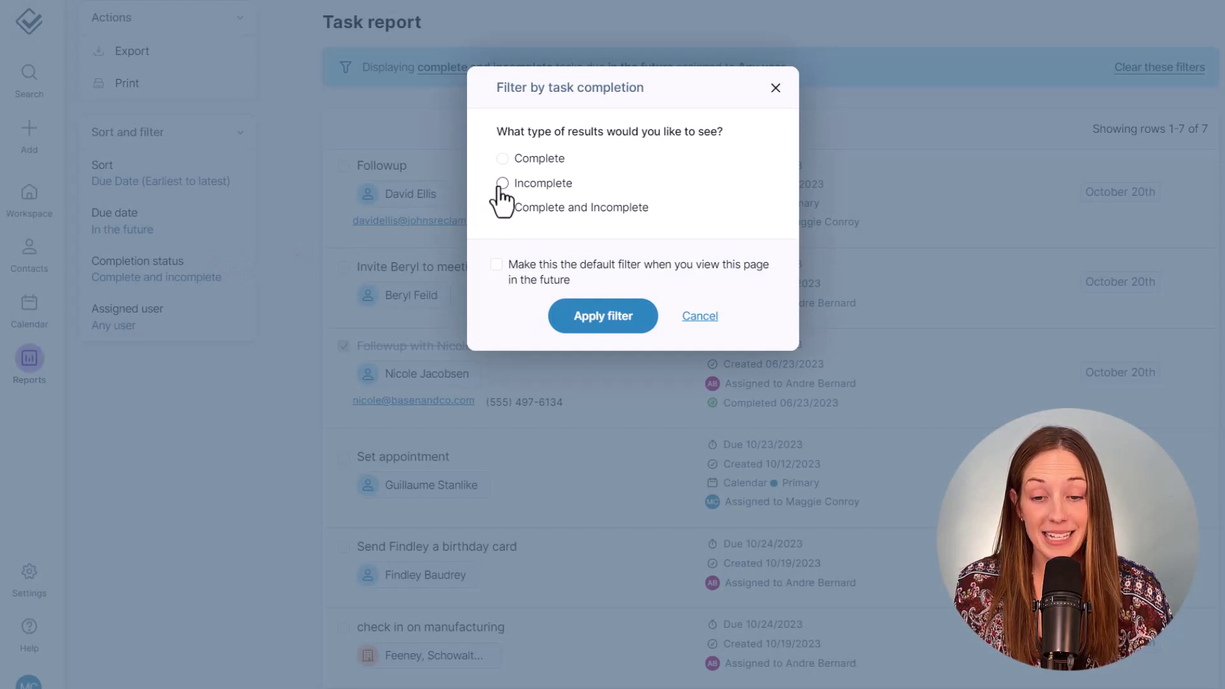
pyautogui.click(502, 184)
pyautogui.click(576, 325)
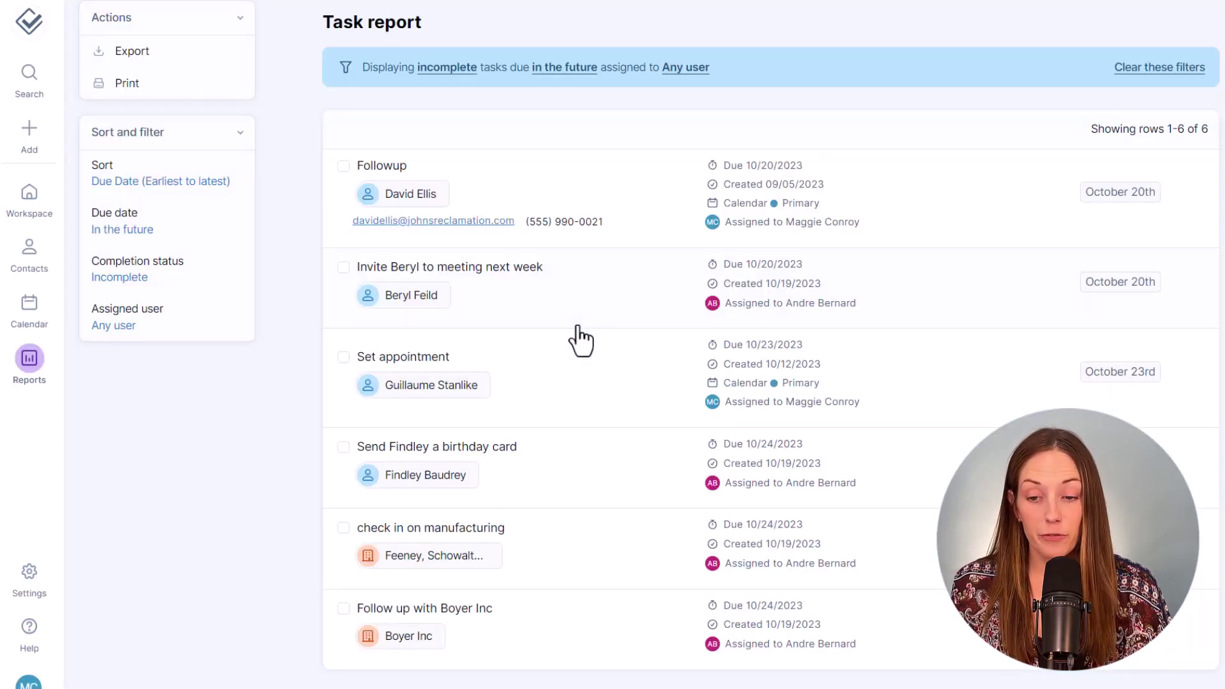
# Limit the task report to one assigned team member
pyautogui.click(197, 336)
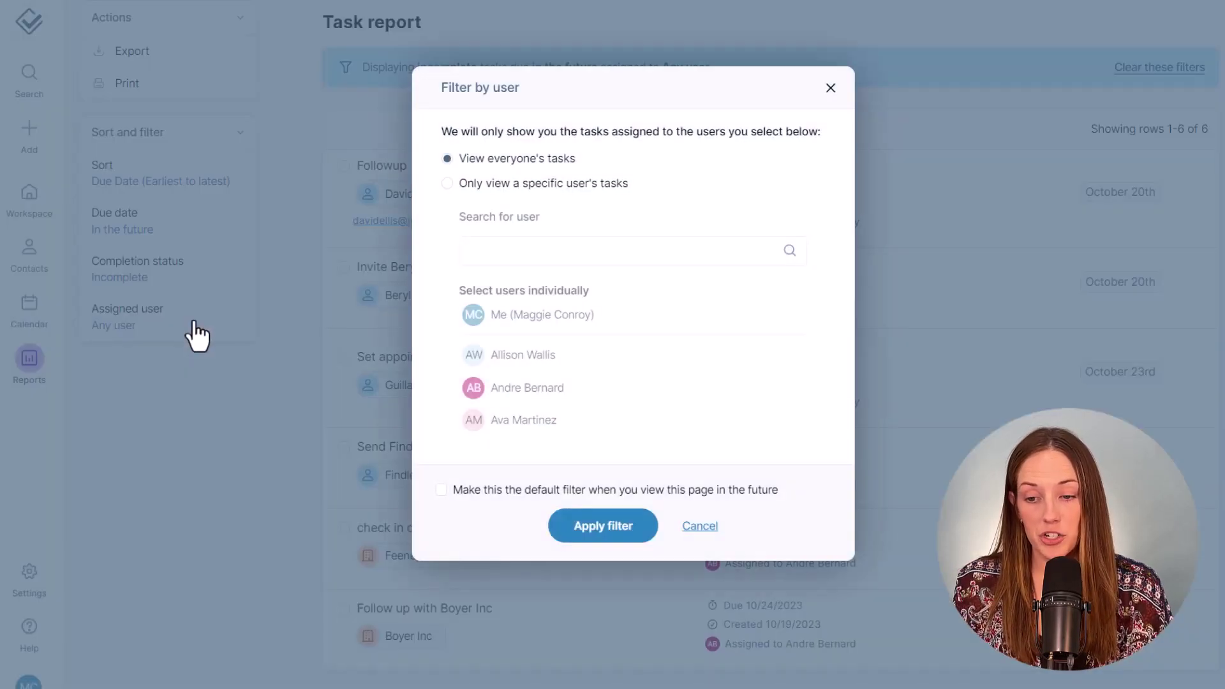
pyautogui.click(549, 389)
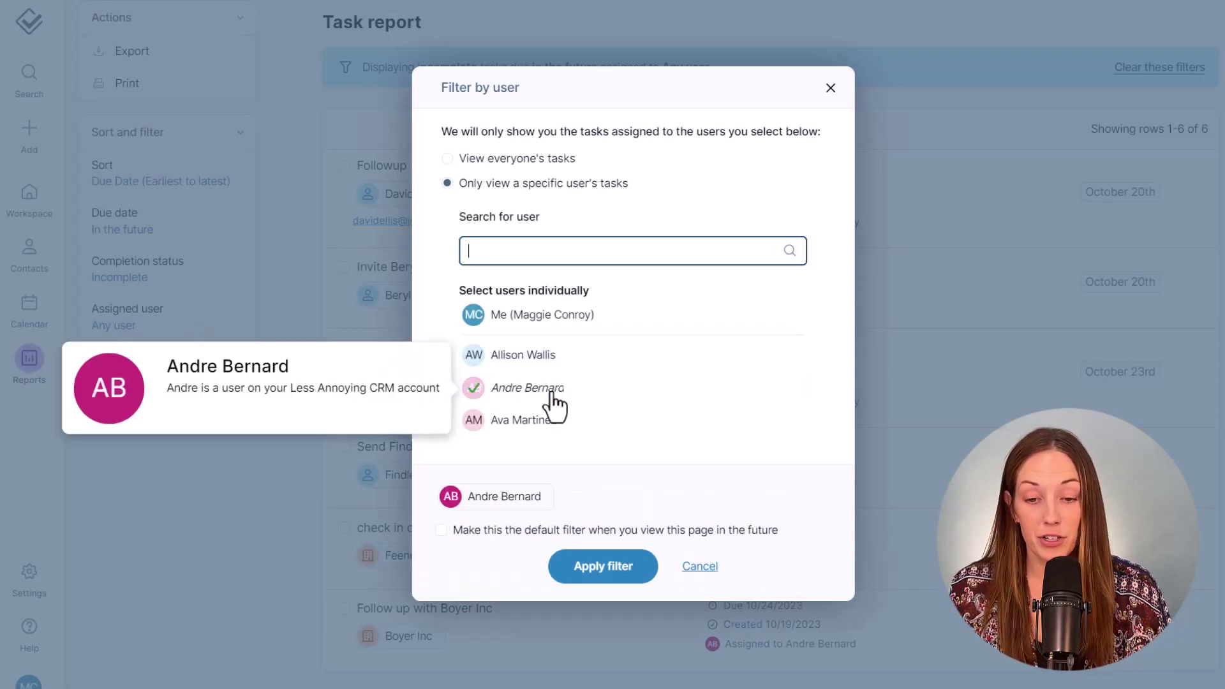
pyautogui.click(578, 567)
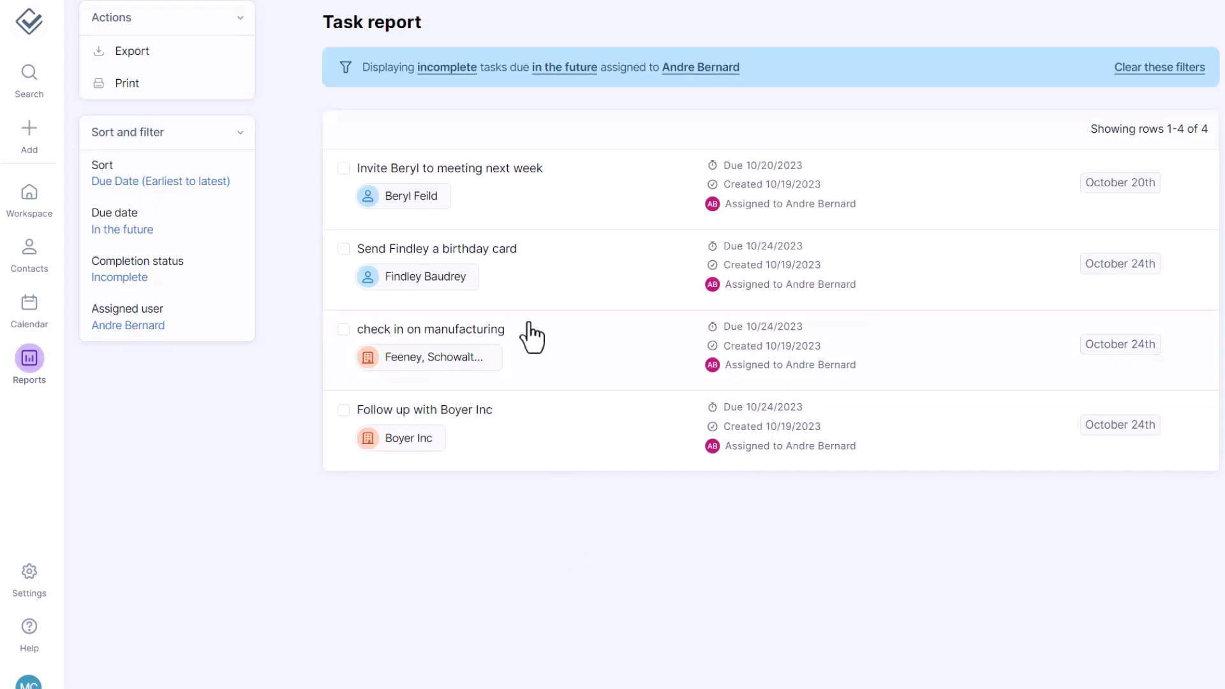
# Reassign the meeting-invite task to another user and save it
pyautogui.click(496, 169)
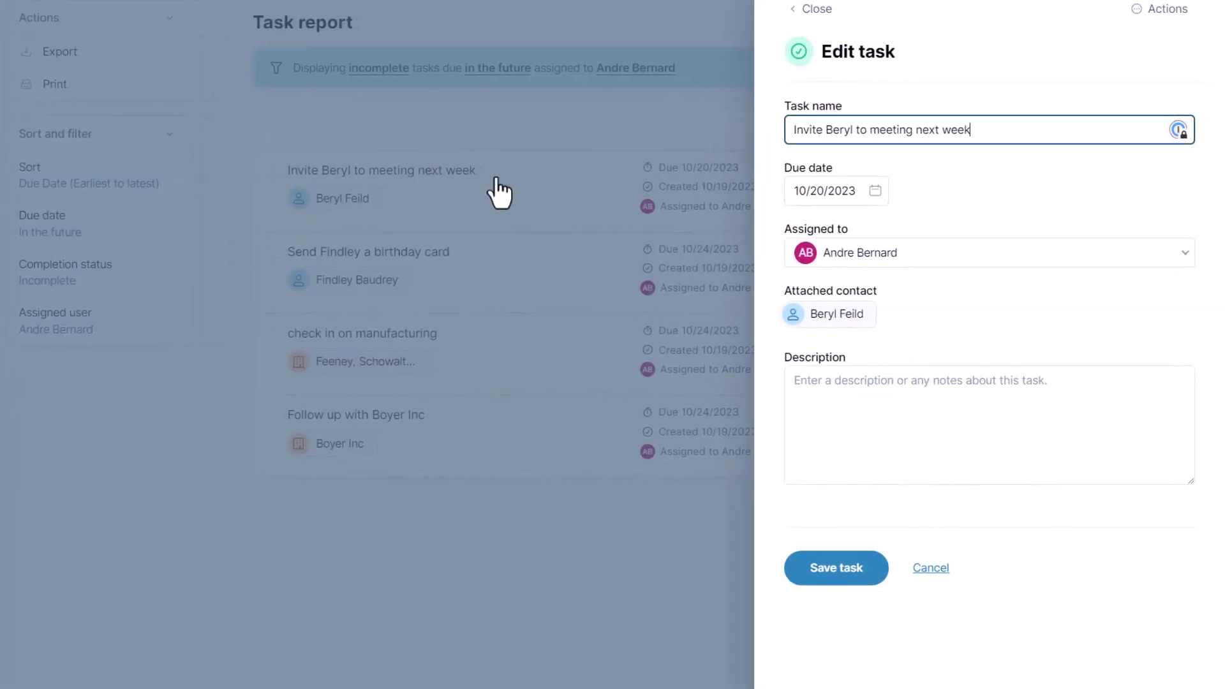
pyautogui.click(907, 256)
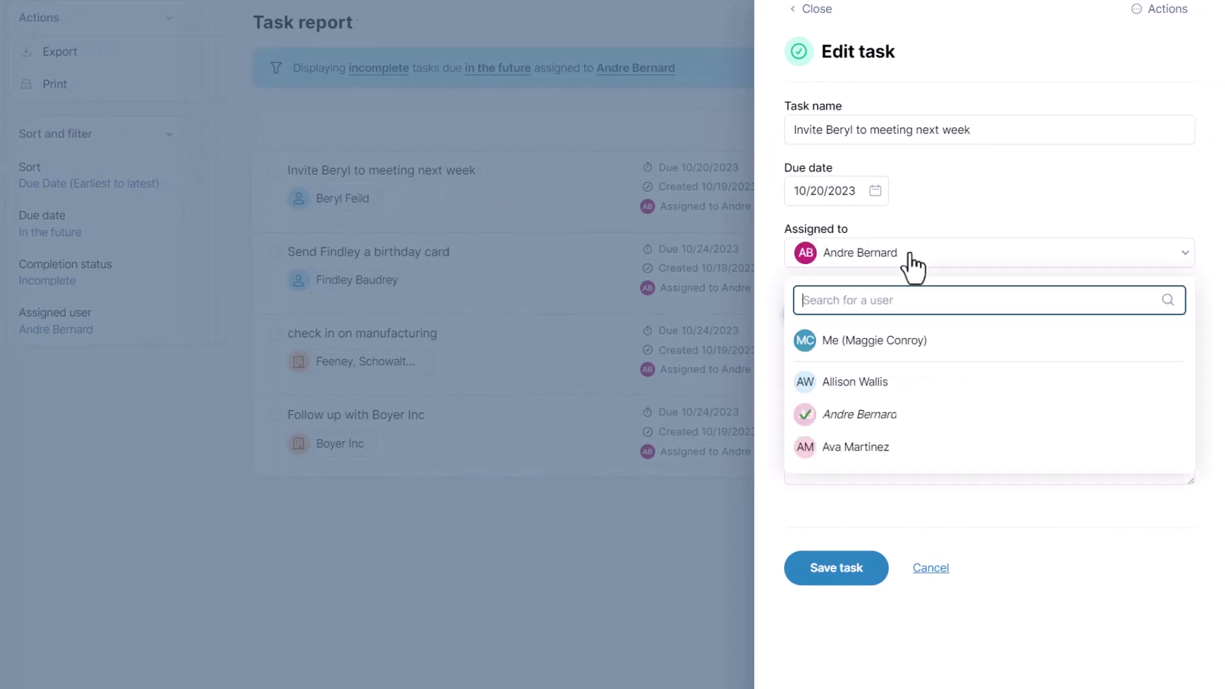
pyautogui.click(893, 382)
pyautogui.click(836, 570)
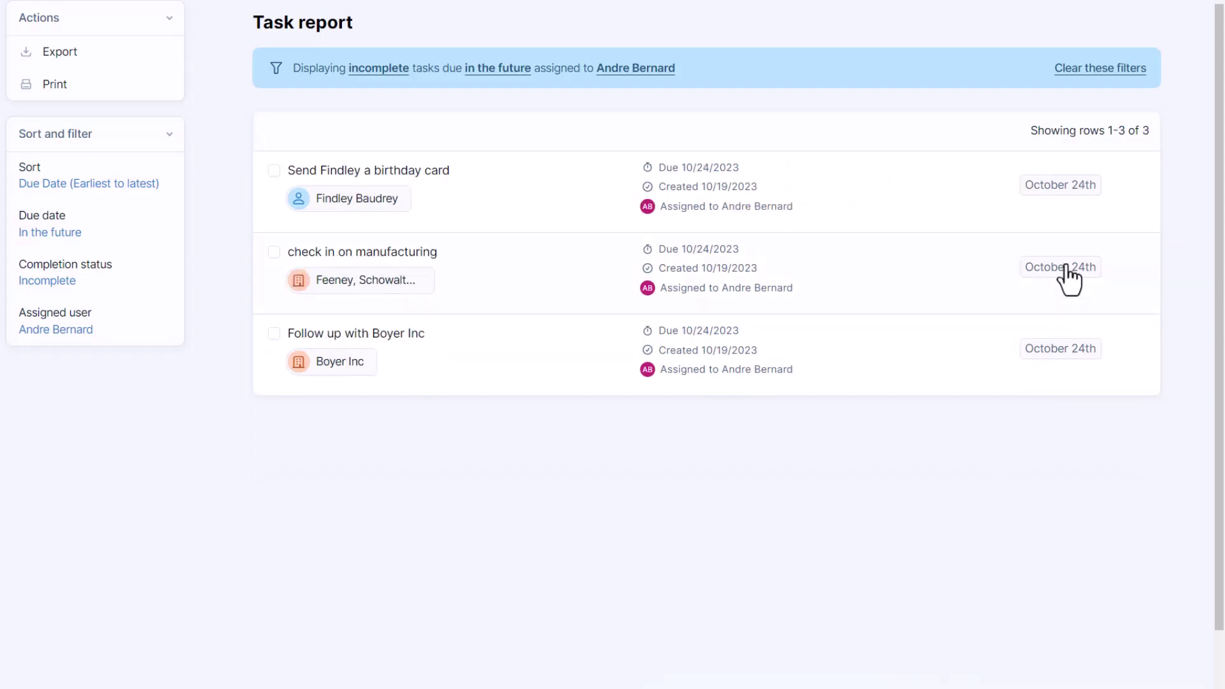
# Clear the report filters and show only Complete tasks
pyautogui.click(1112, 77)
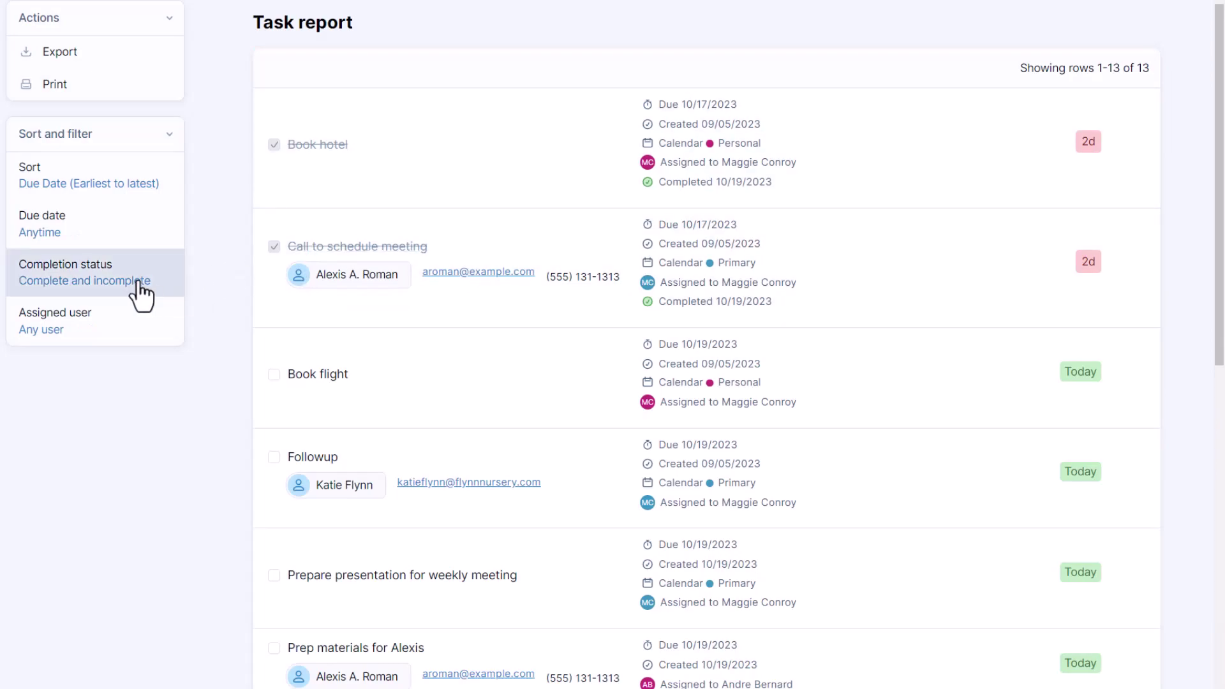
pyautogui.click(165, 279)
pyautogui.click(455, 165)
pyautogui.click(502, 330)
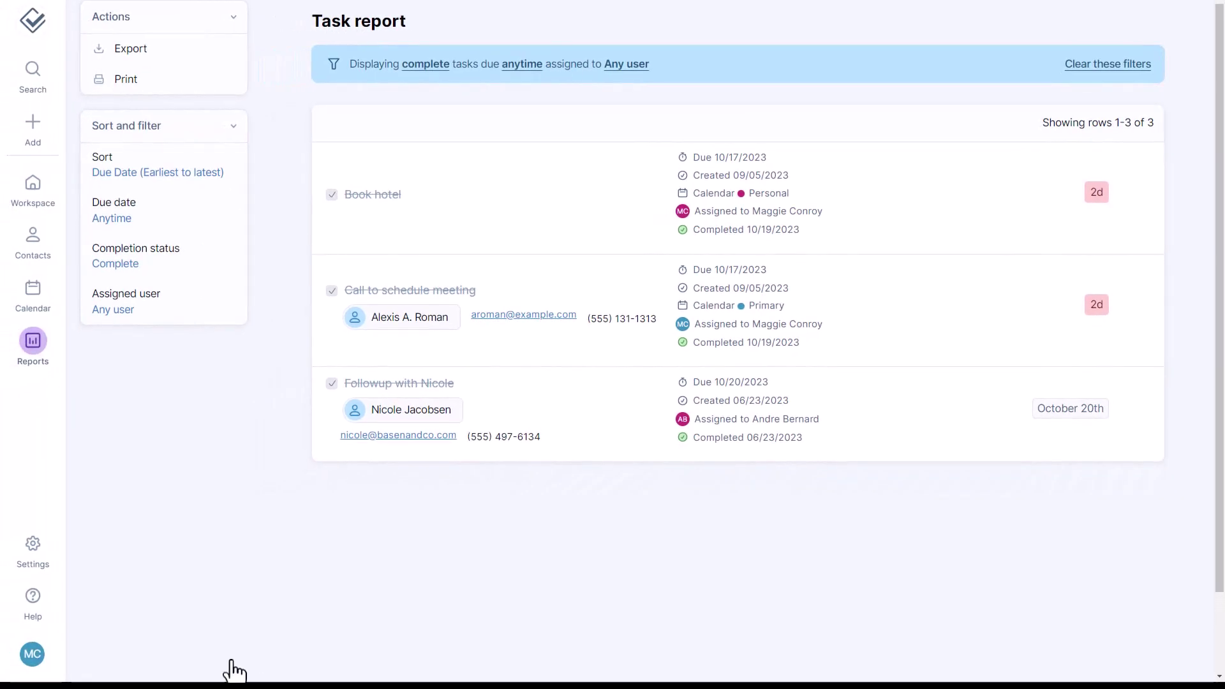
# Go to Settings > Integrations and scroll down to the Zapier and third-party integrations
pyautogui.click(48, 557)
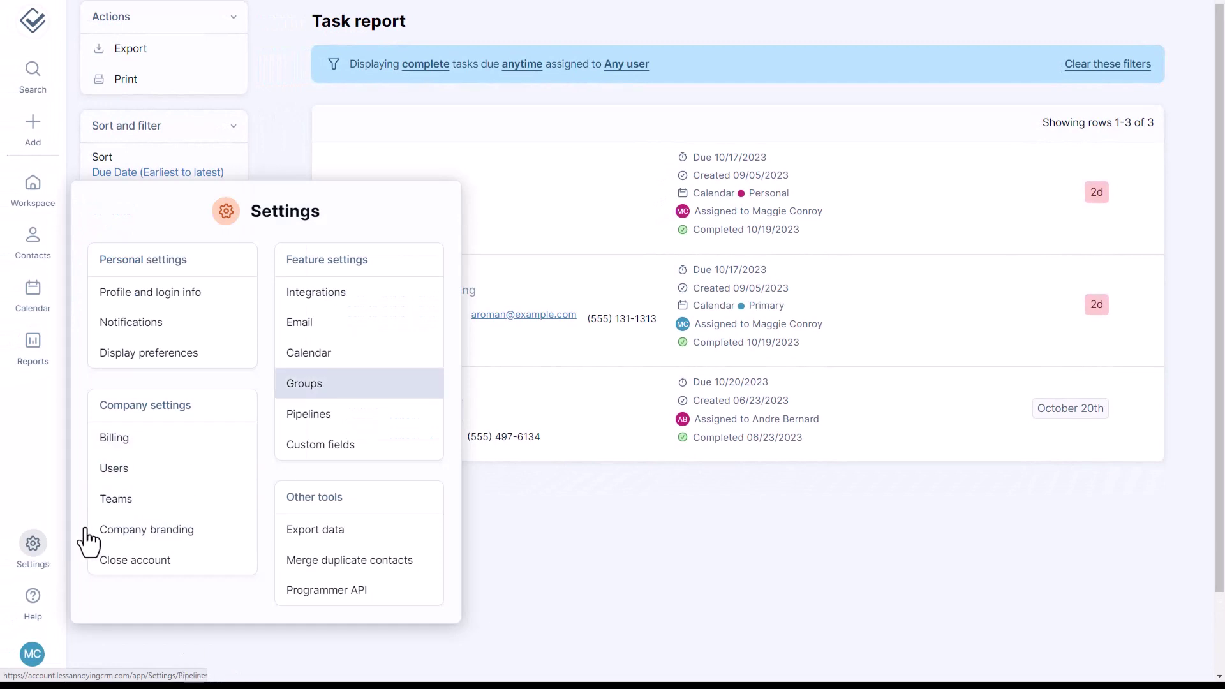
pyautogui.click(410, 300)
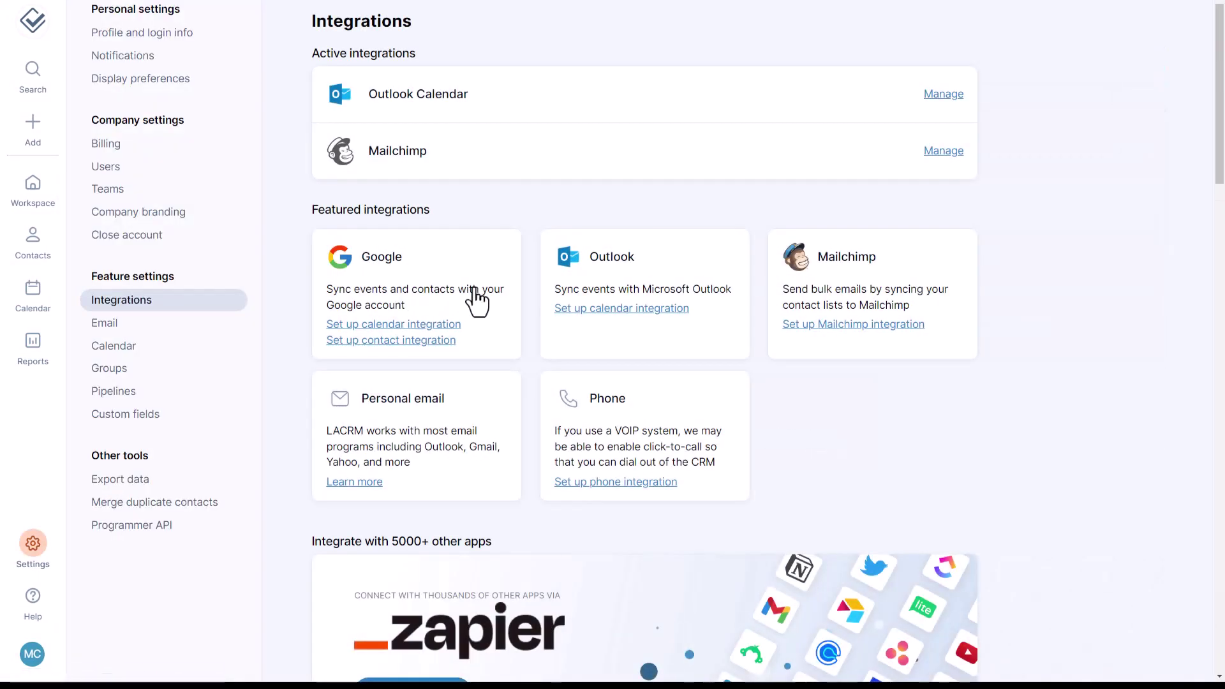
pyautogui.moveTo(1218, 170); pyautogui.dragTo(1219, 307)
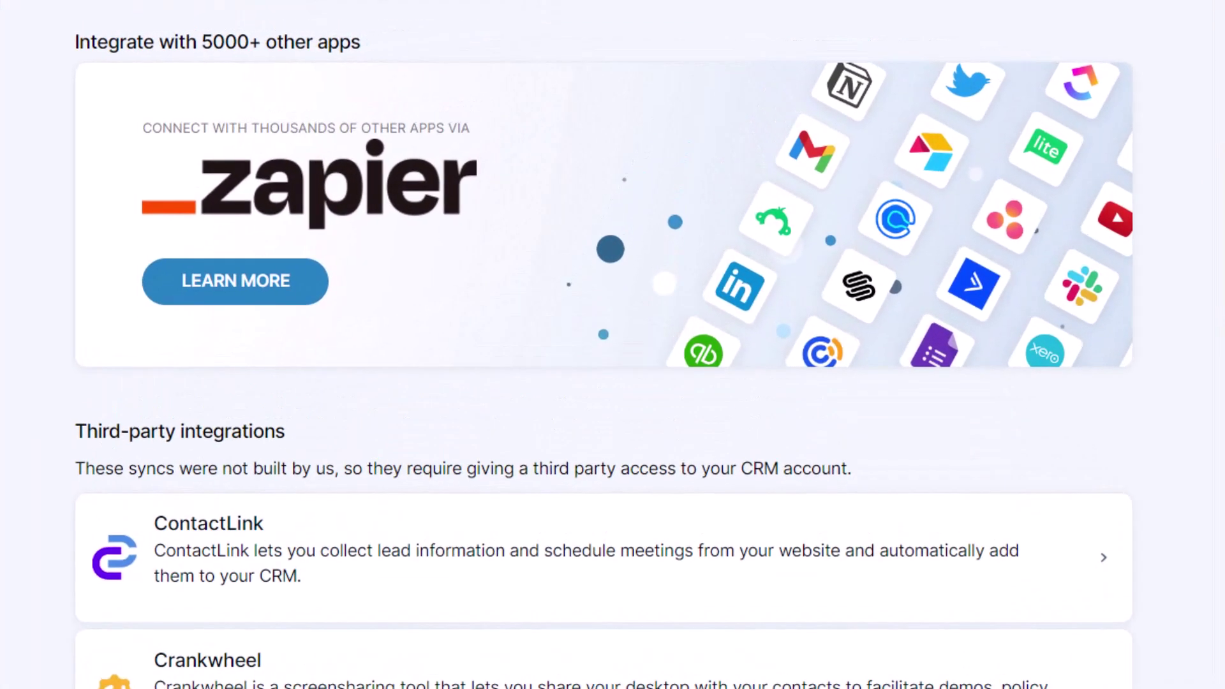